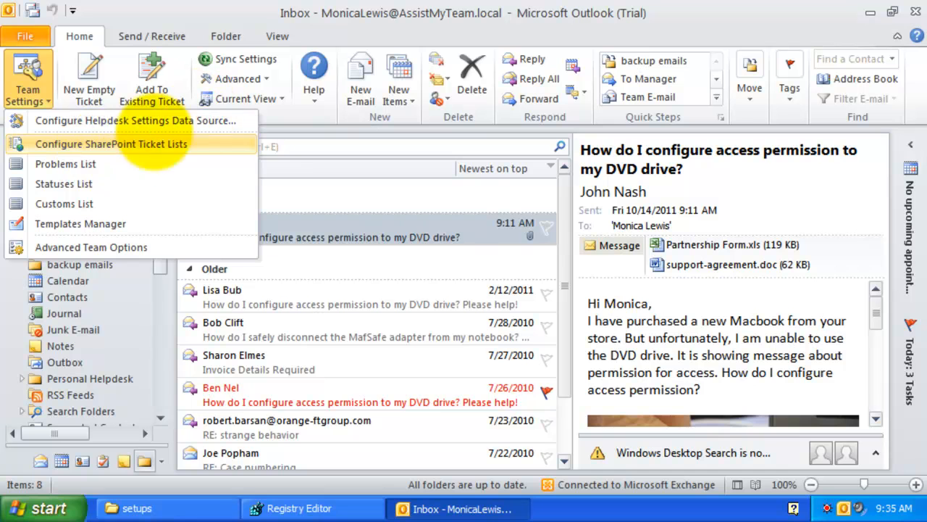
pyautogui.click(117, 143)
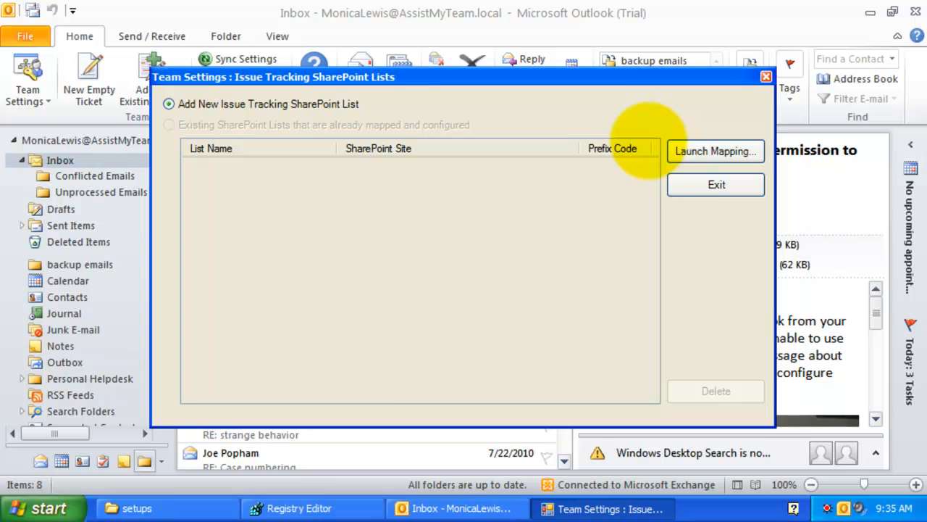
pyautogui.click(688, 150)
pyautogui.click(466, 84)
pyautogui.click(586, 80)
pyautogui.click(563, 97)
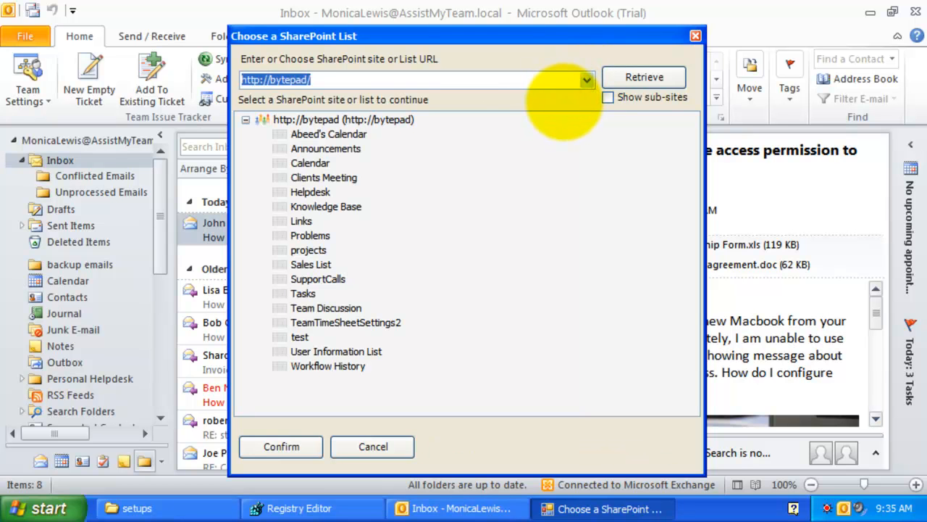
pyautogui.click(623, 97)
pyautogui.click(644, 77)
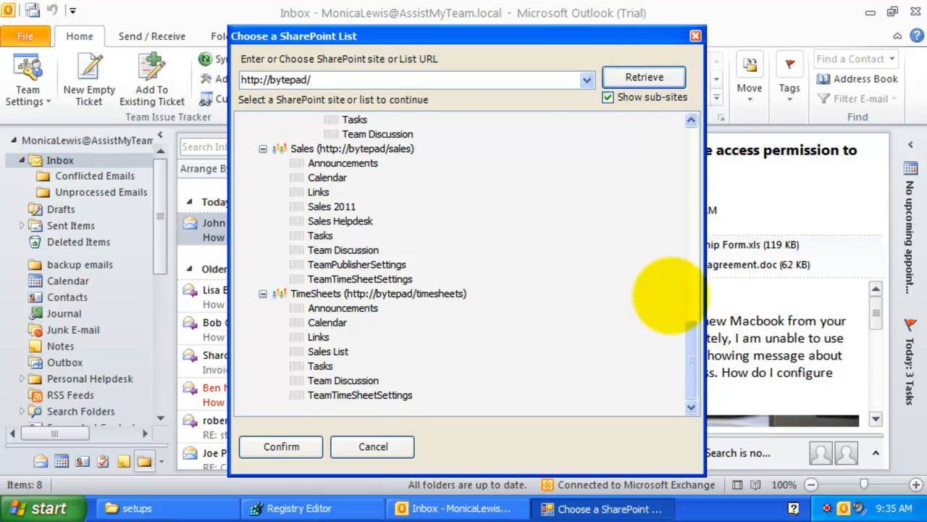
# Choose the Issue Tracking list of the Helpdesk sub-site as the SharePoint list to map
pyautogui.moveTo(692, 339); pyautogui.dragTo(692, 209)
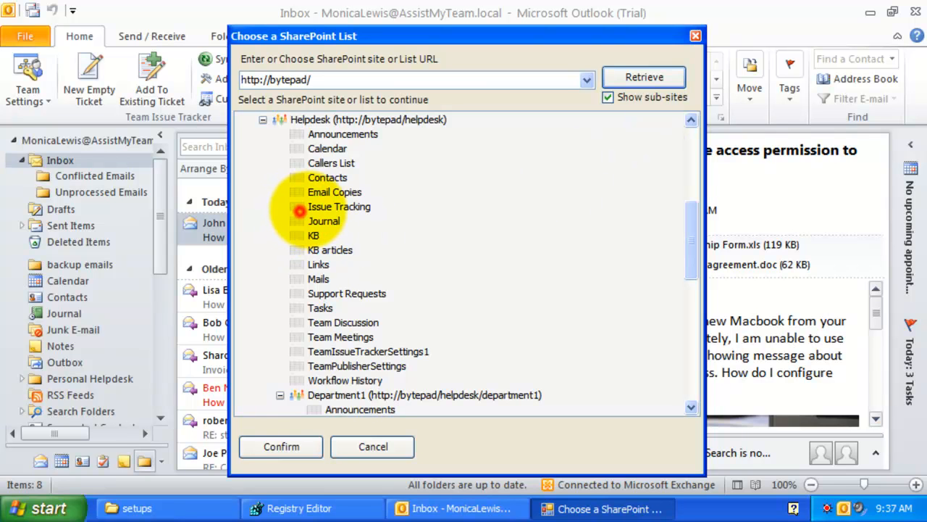
pyautogui.click(298, 207)
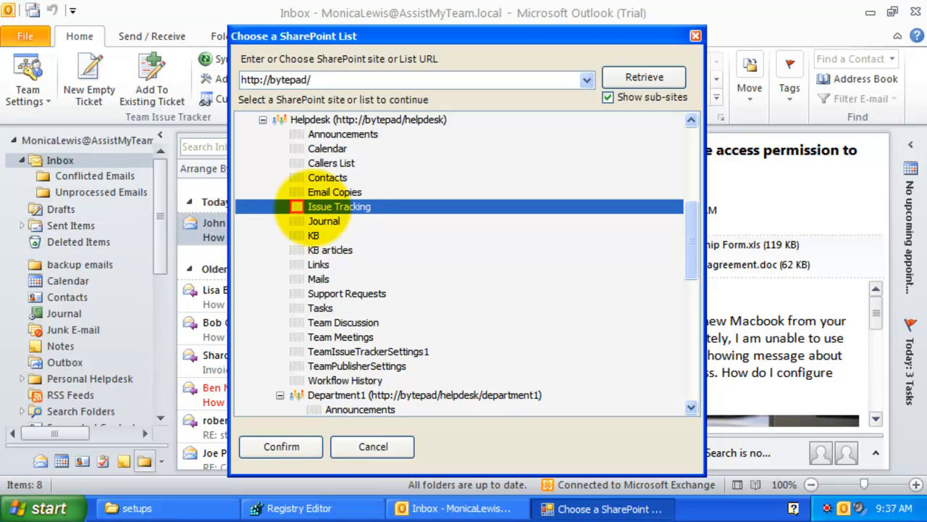
pyautogui.click(286, 446)
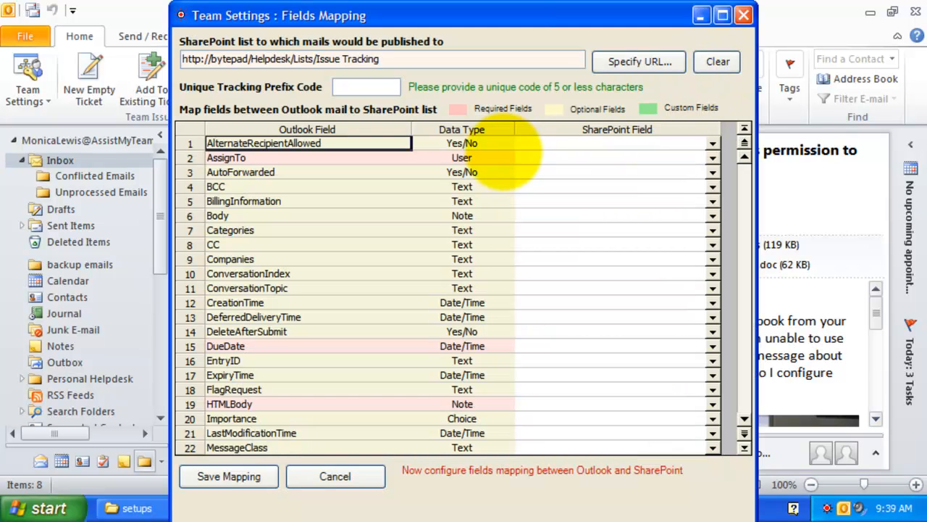
# Look over the Outlook fields, their data types and the SharePoint fields offered for mapping
pyautogui.click(488, 156)
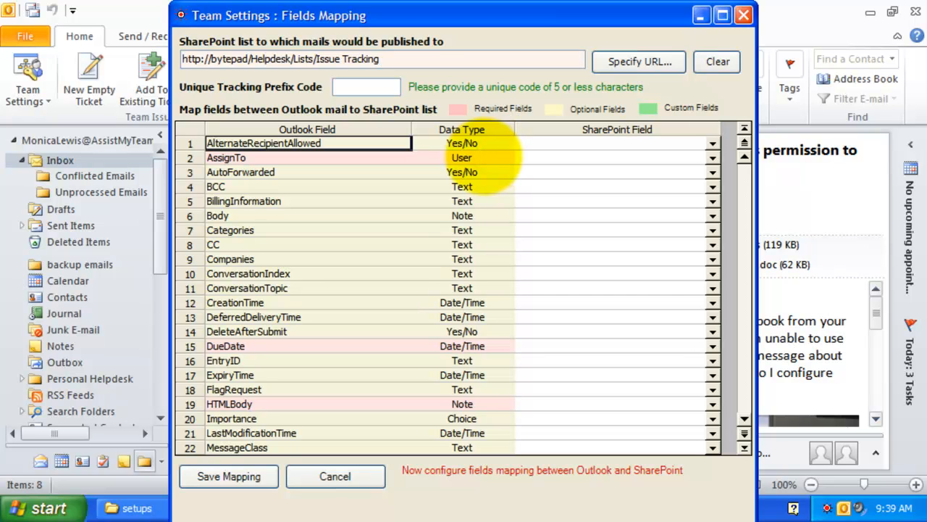
pyautogui.click(485, 160)
pyautogui.scroll(-4, 484, 159)
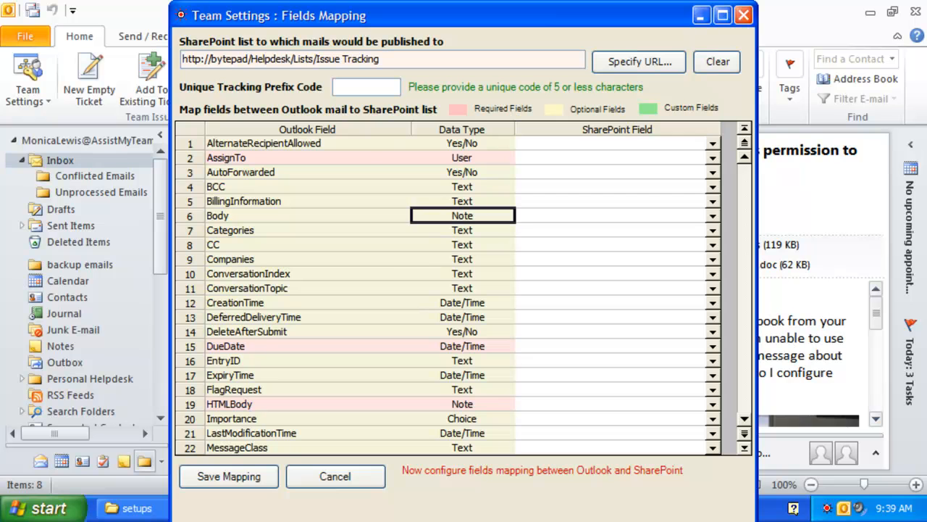
pyautogui.click(324, 141)
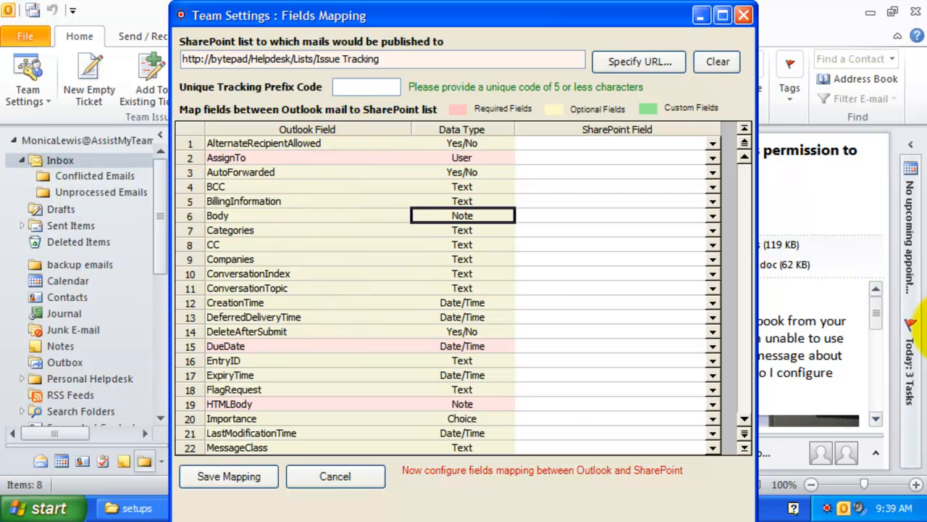
pyautogui.moveTo(472, 143); pyautogui.dragTo(475, 172)
pyautogui.click(310, 174)
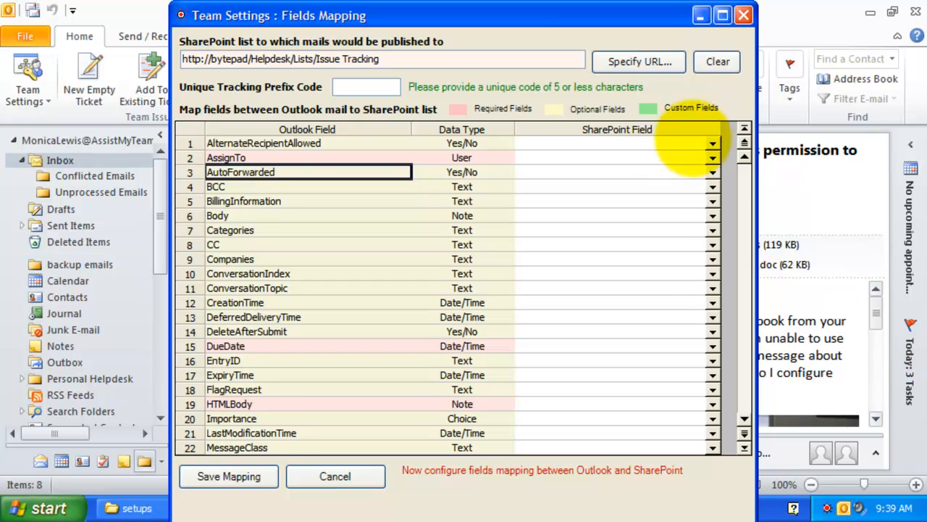
pyautogui.click(645, 143)
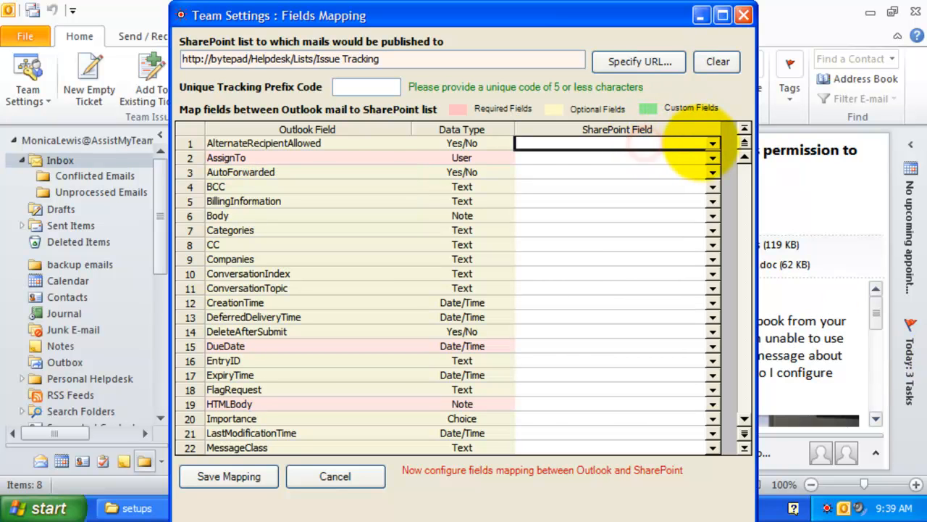
pyautogui.click(713, 143)
pyautogui.click(713, 144)
pyautogui.click(712, 157)
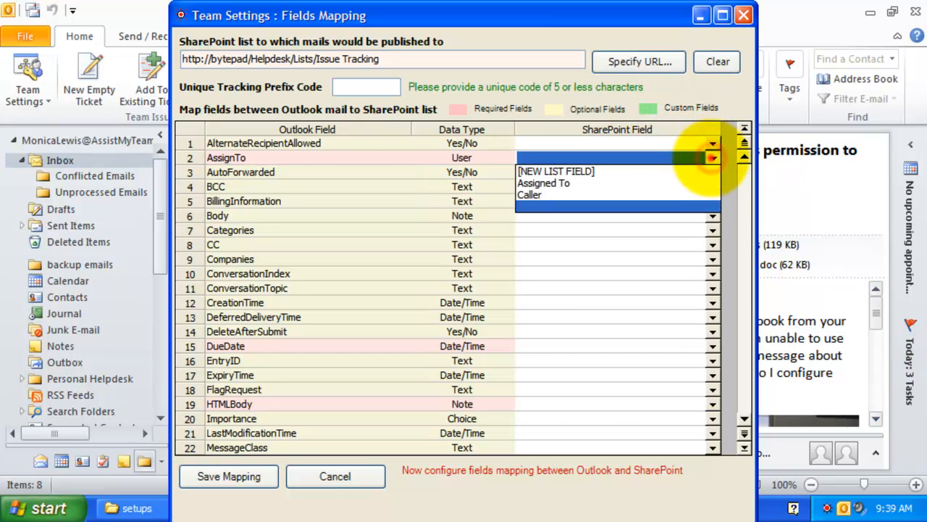
pyautogui.click(713, 157)
pyautogui.click(713, 186)
pyautogui.moveTo(714, 223); pyautogui.dragTo(714, 203)
pyautogui.click(713, 186)
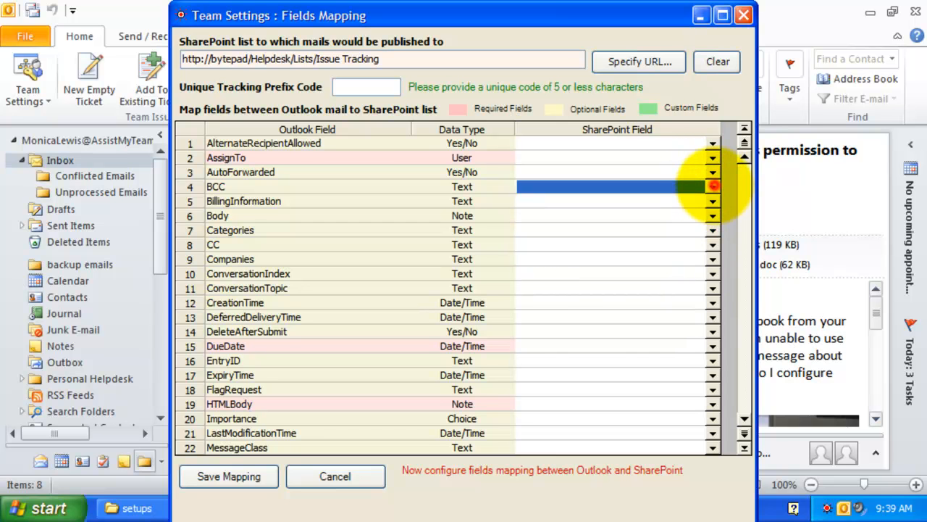
# Map the Outlook field AssignTo to Assigned To and DueDate to Due Date
pyautogui.click(713, 157)
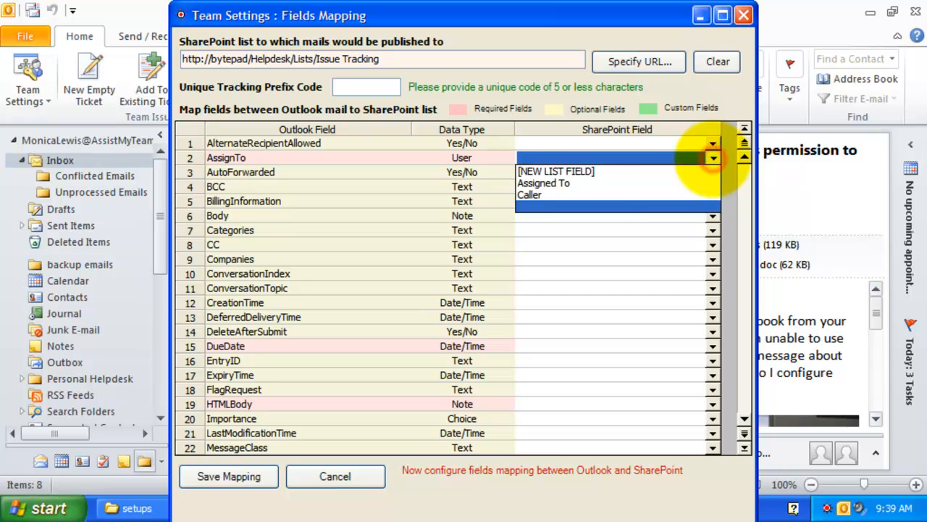
pyautogui.click(611, 184)
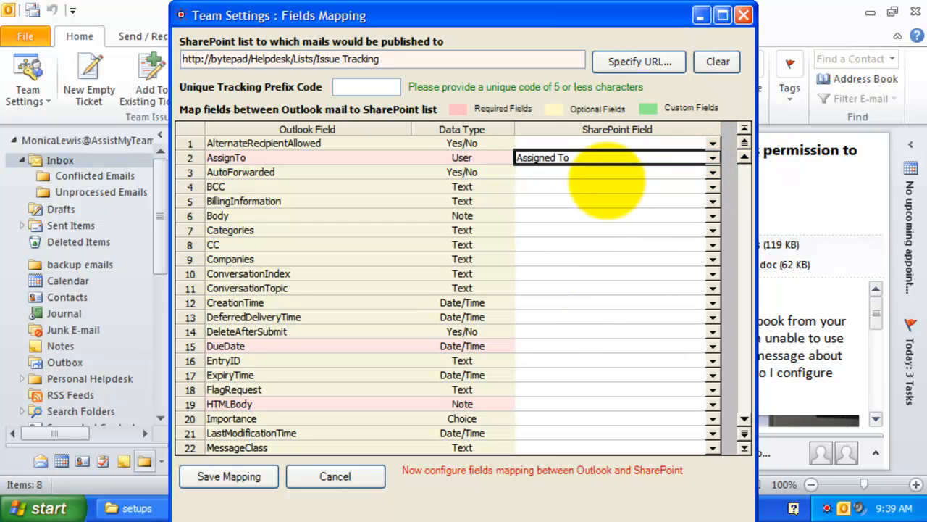
pyautogui.click(508, 345)
pyautogui.click(712, 346)
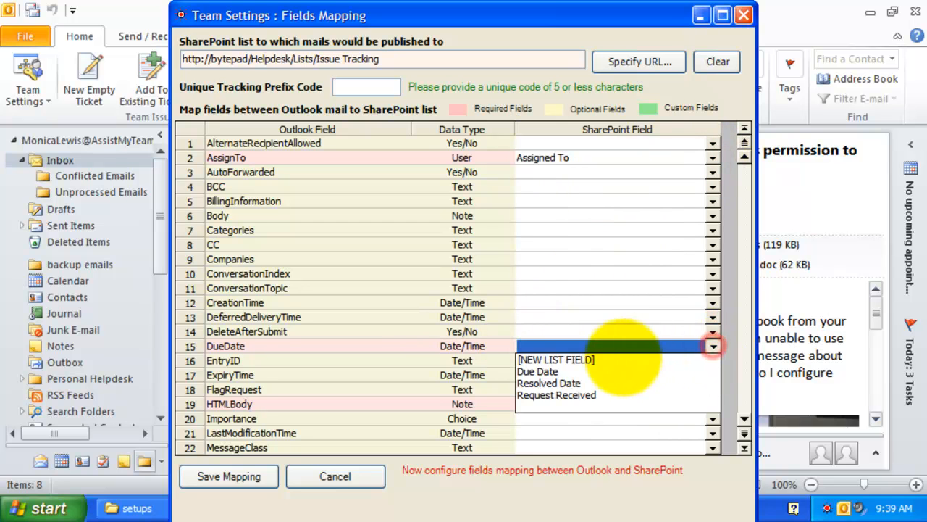
pyautogui.click(621, 375)
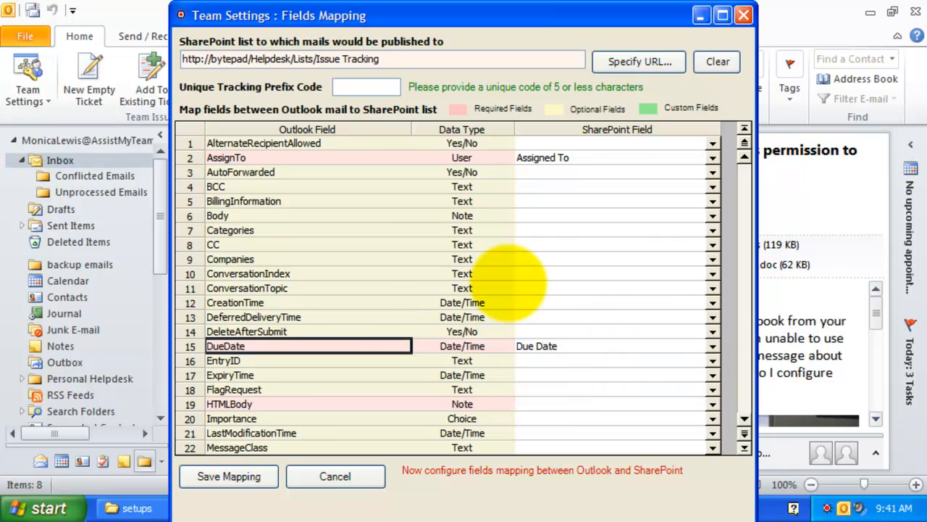
# Map the Outlook field Companies to a new SharePoint list field named Companies
pyautogui.click(307, 259)
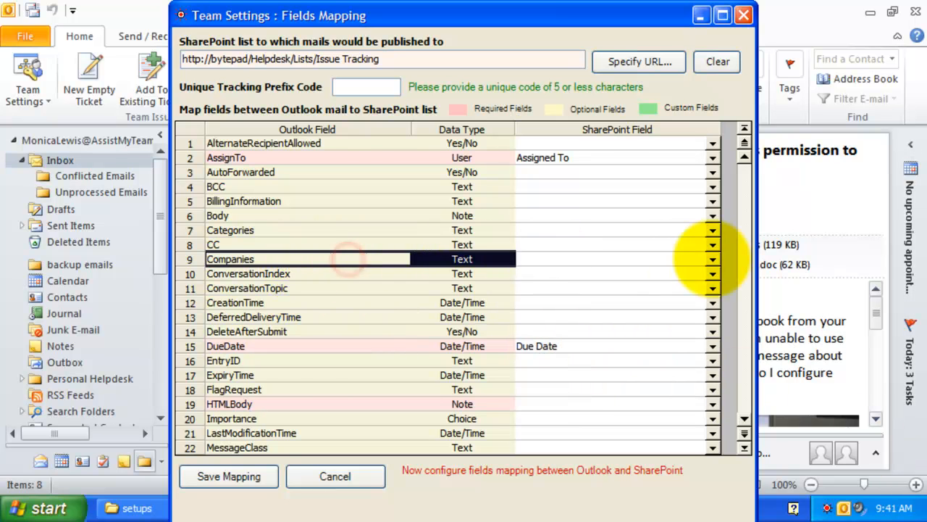
pyautogui.click(713, 258)
pyautogui.moveTo(713, 290)
pyautogui.mouseDown()
pyautogui.moveTo(713, 310)
pyautogui.moveTo(713, 284)
pyautogui.mouseUp()
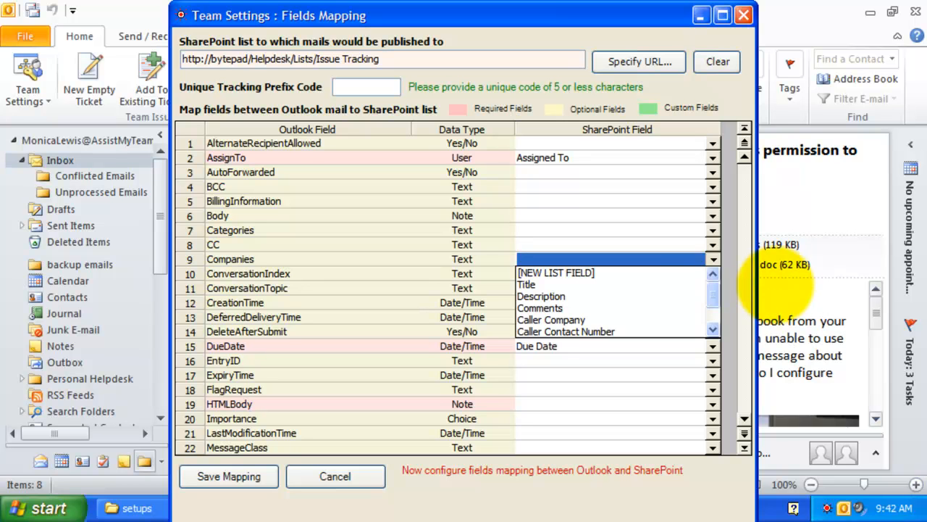
pyautogui.click(712, 284)
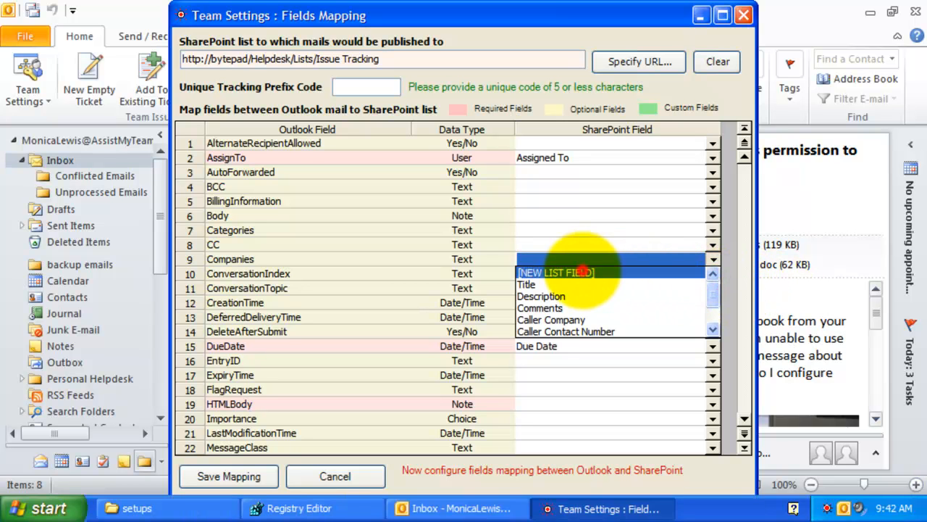
pyautogui.click(568, 272)
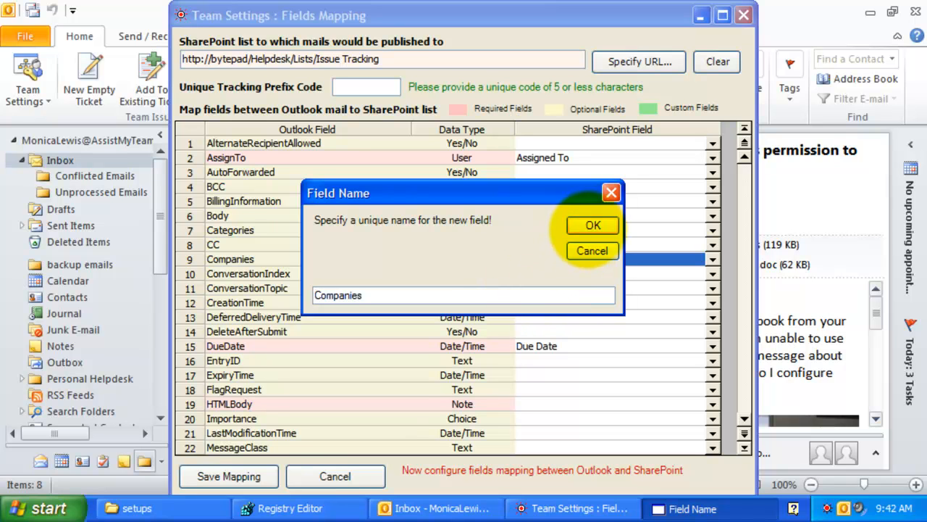
pyautogui.click(584, 225)
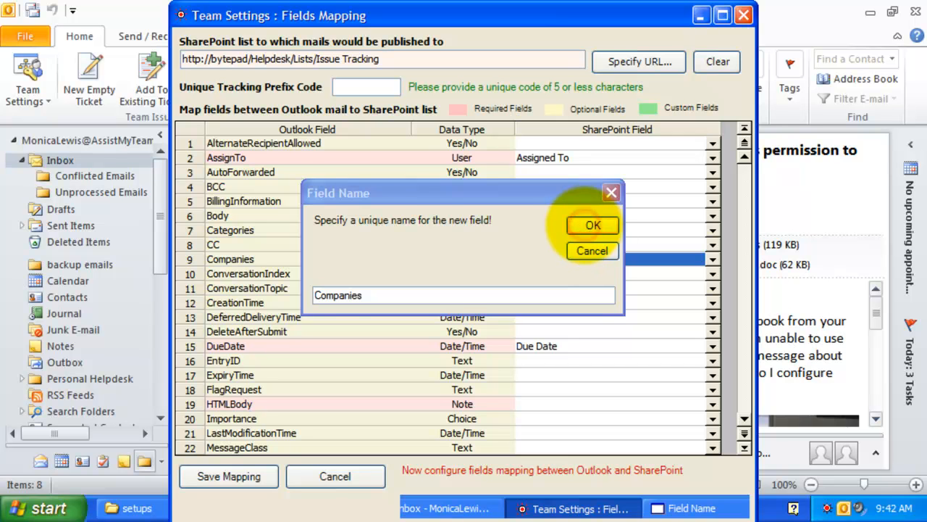
pyautogui.click(395, 260)
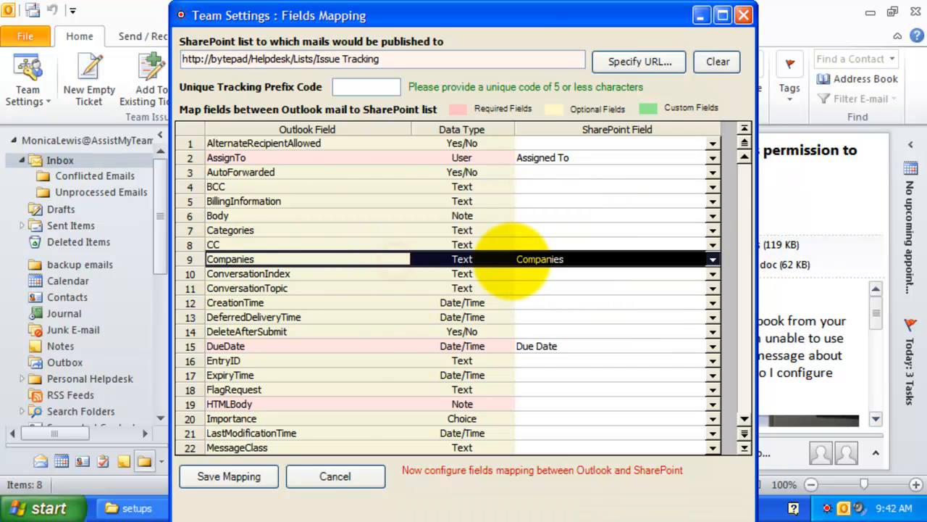
# Map the Outlook field CC to a new SharePoint list field named CC
pyautogui.click(319, 243)
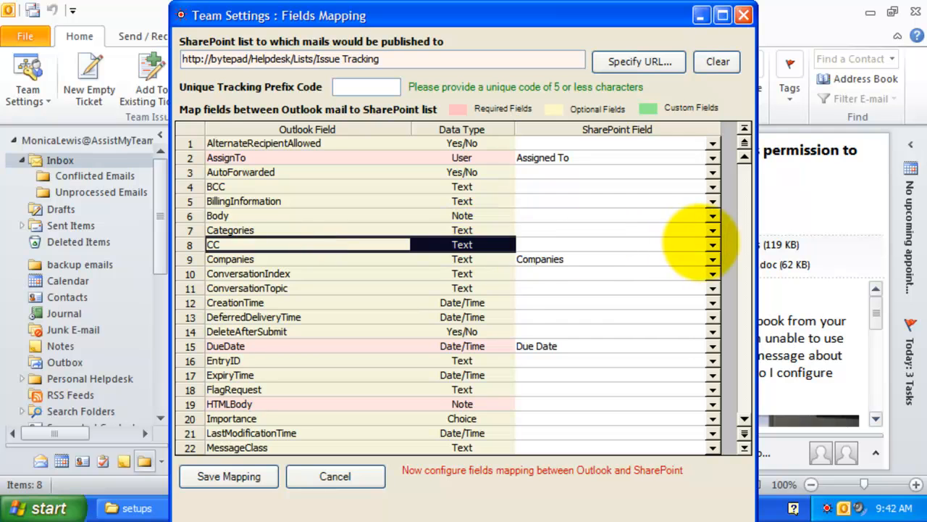
pyautogui.click(713, 244)
pyautogui.click(713, 278)
pyautogui.moveTo(712, 282); pyautogui.dragTo(711, 260)
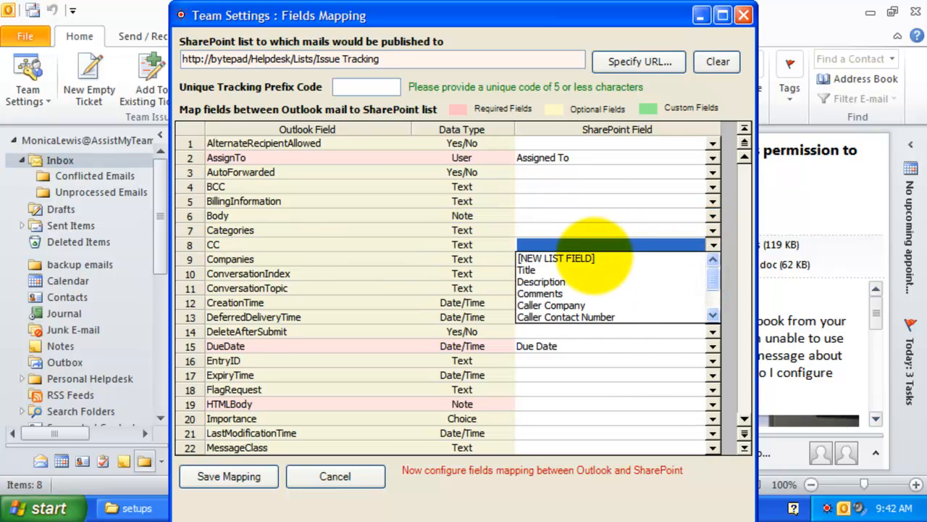
pyautogui.click(580, 257)
pyautogui.write('CC')
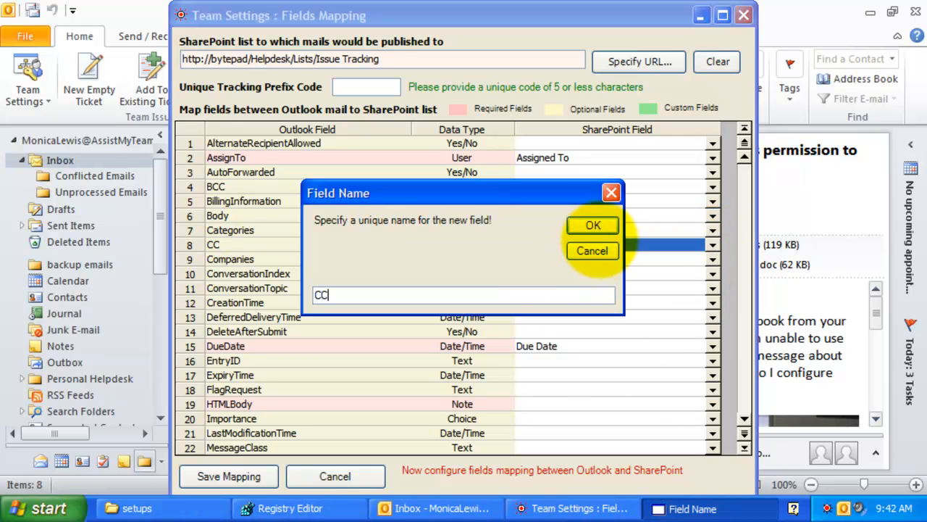
pyautogui.click(592, 226)
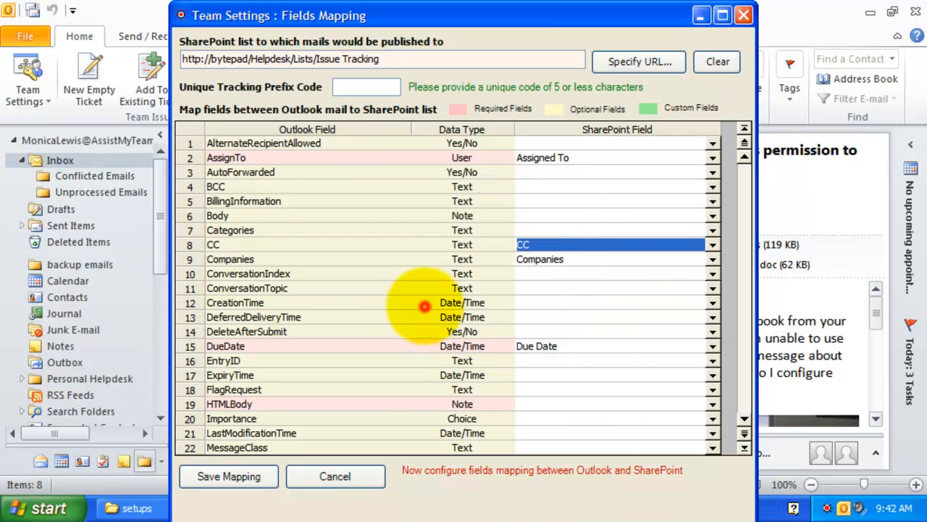
# Map the Outlook field CreationTime to a new SharePoint list field named Creation Time
pyautogui.click(435, 302)
pyautogui.click(713, 302)
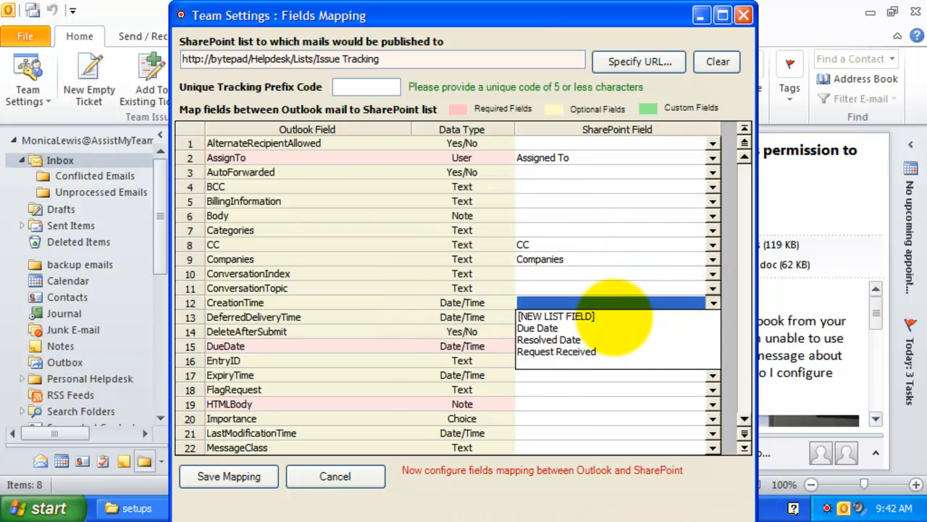
pyautogui.click(616, 316)
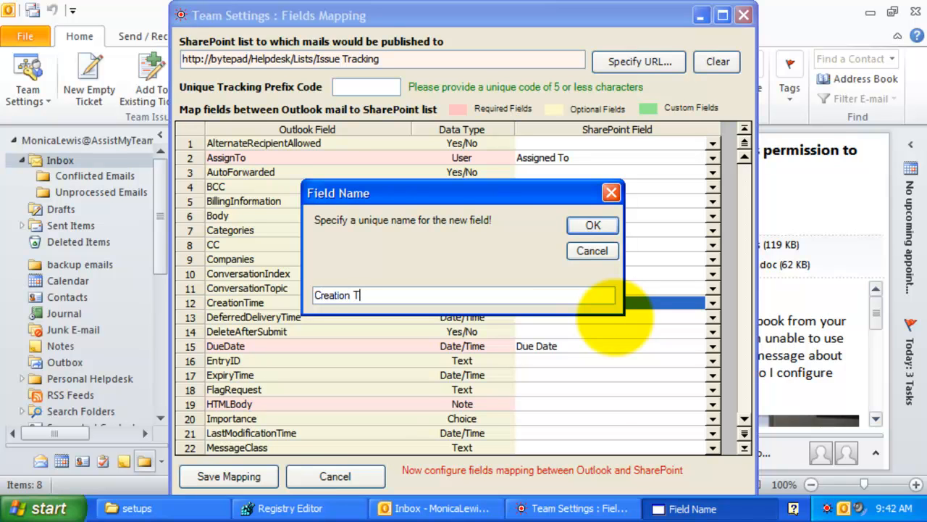
pyautogui.write('Creation Time')
pyautogui.press('Return')
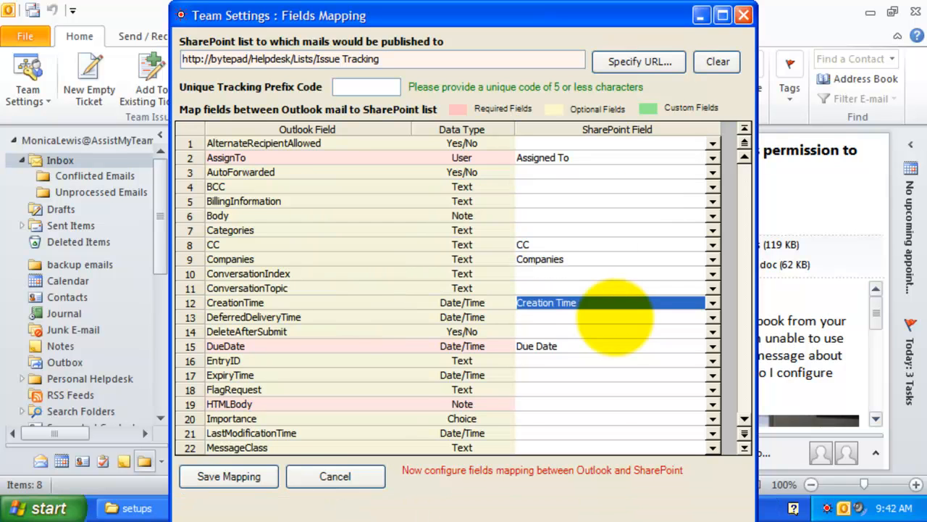
# Map the required Outlook field HTMLBody to the SharePoint field Description
pyautogui.click(471, 404)
pyautogui.click(713, 403)
pyautogui.click(601, 429)
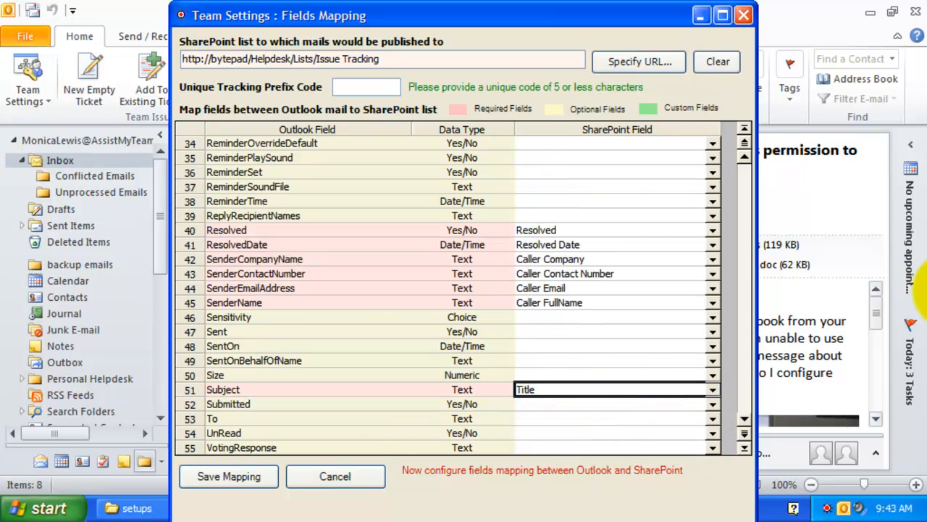
# Set the unique tracking prefix code of the Issue Tracking list to CMA
pyautogui.click(426, 273)
pyautogui.scroll(5, 431, 274)
pyautogui.scroll(2, 432, 274)
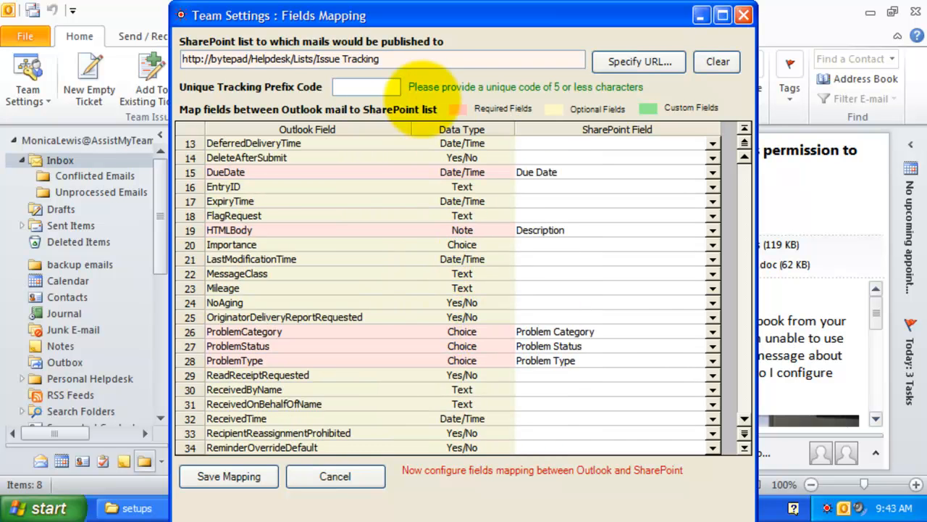
pyautogui.click(374, 92)
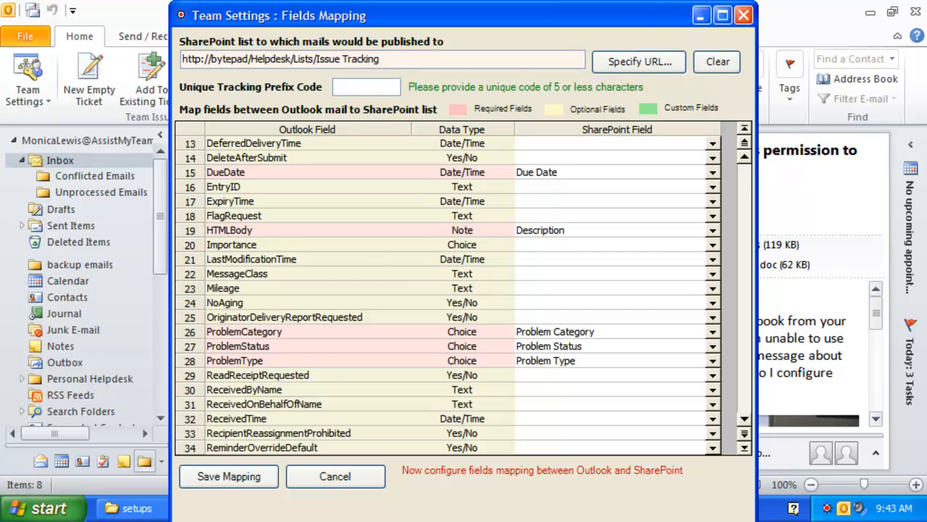
pyautogui.click(924, 340)
pyautogui.click(925, 373)
pyautogui.click(925, 422)
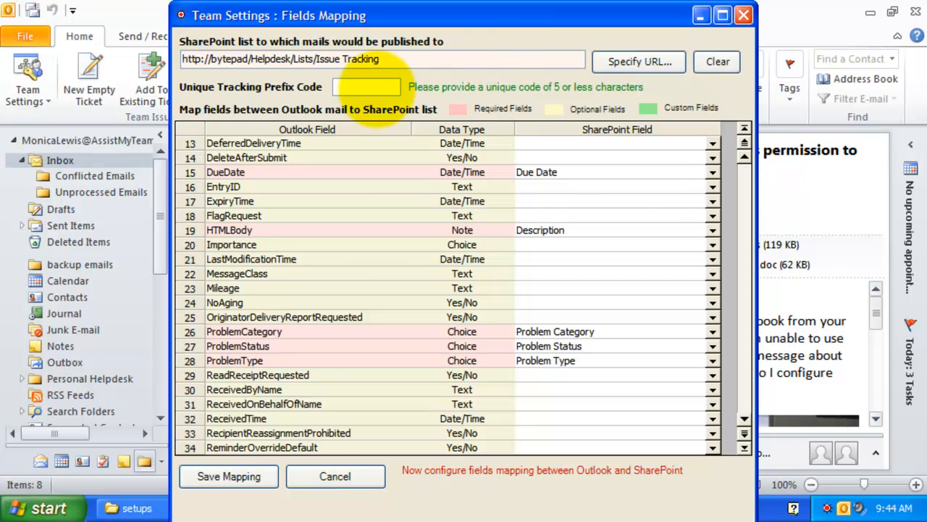
pyautogui.click(377, 88)
pyautogui.write('CMA')
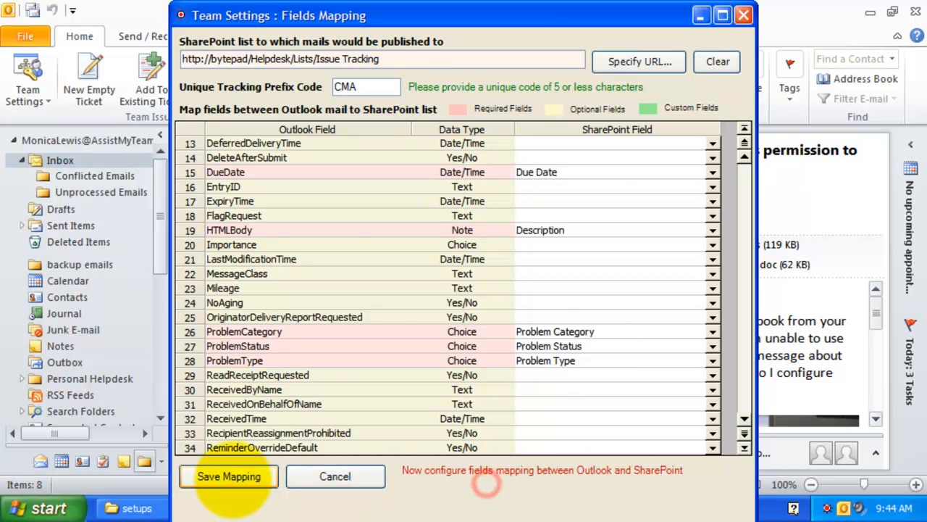
# Save the field mapping of the Issue Tracking list and close the SharePoint ticket list settings
pyautogui.click(229, 477)
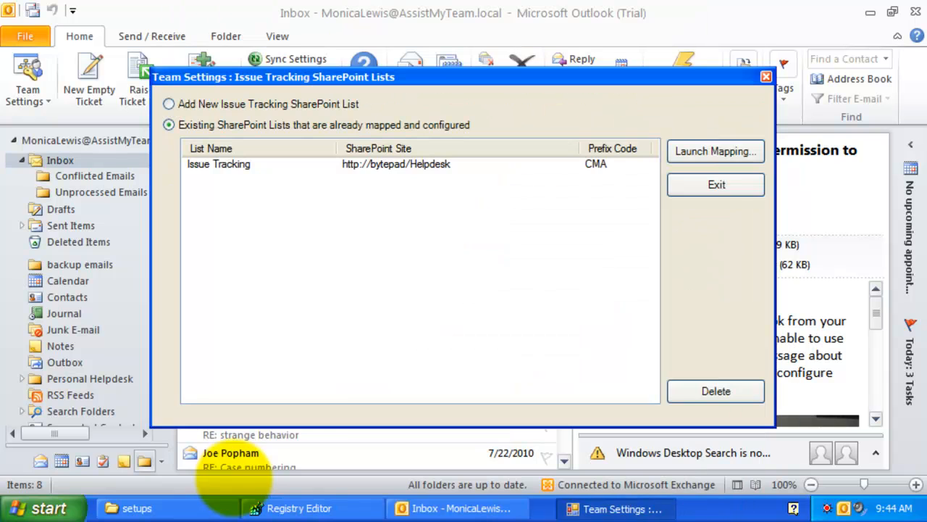
pyautogui.click(716, 184)
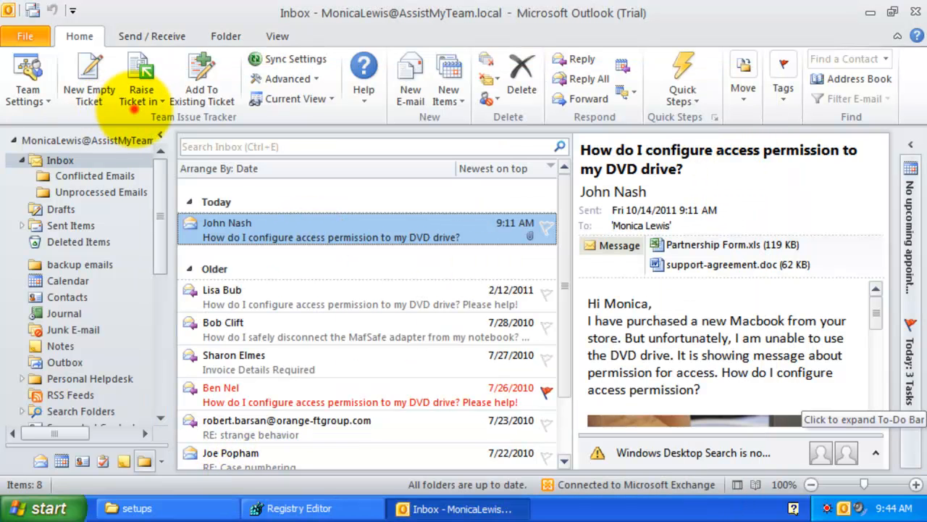
# Check that the Issue Tracking list is offered as a target for raising a ticket from the selected mail
pyautogui.click(139, 100)
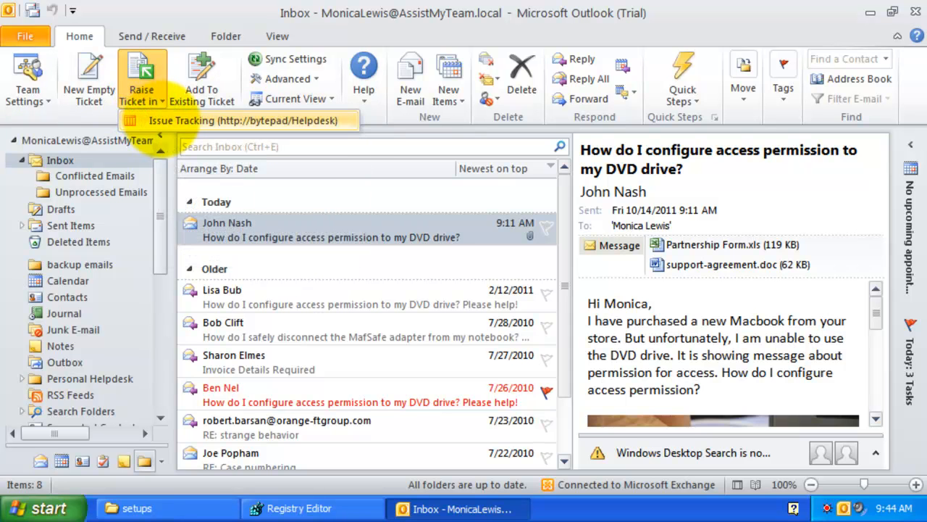
pyautogui.click(138, 120)
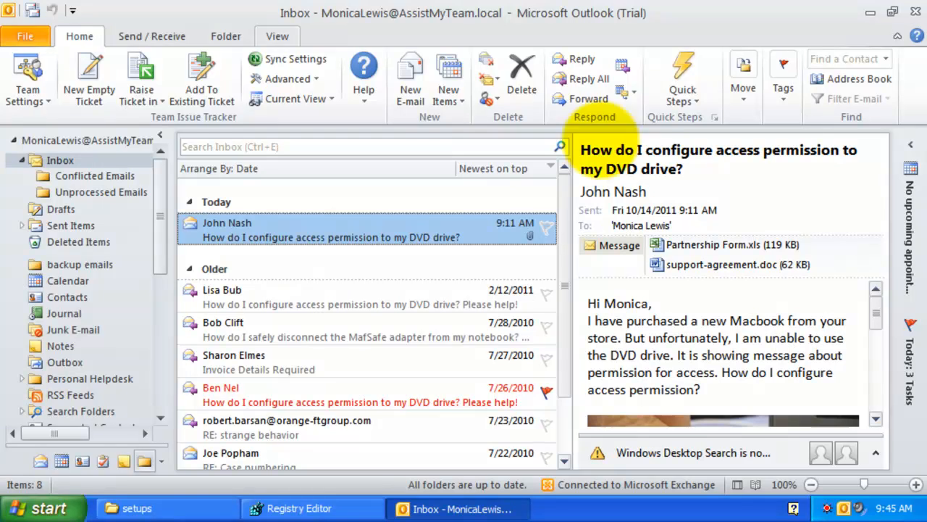
pyautogui.click(142, 102)
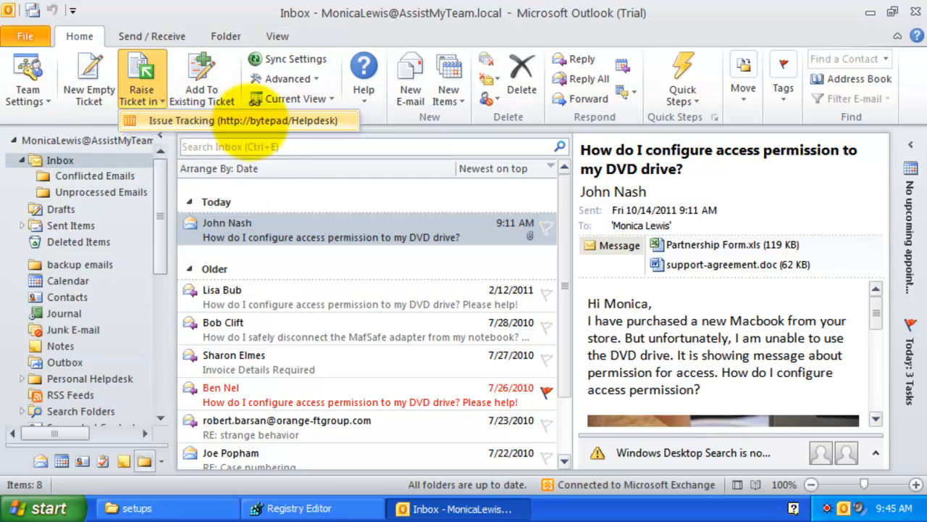
pyautogui.click(250, 124)
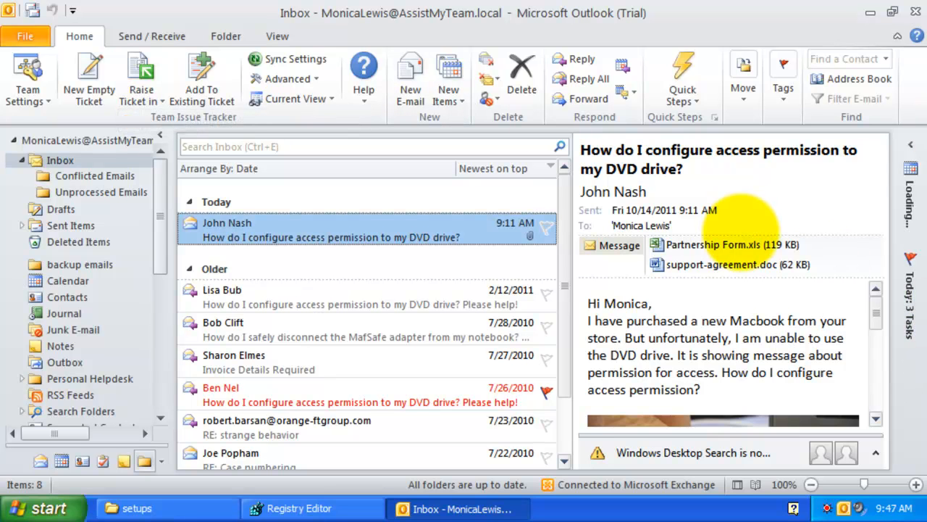
pyautogui.click(224, 12)
# Open the SharePoint ticket list settings and review the sites and prefix codes of the configured lists
pyautogui.click(33, 98)
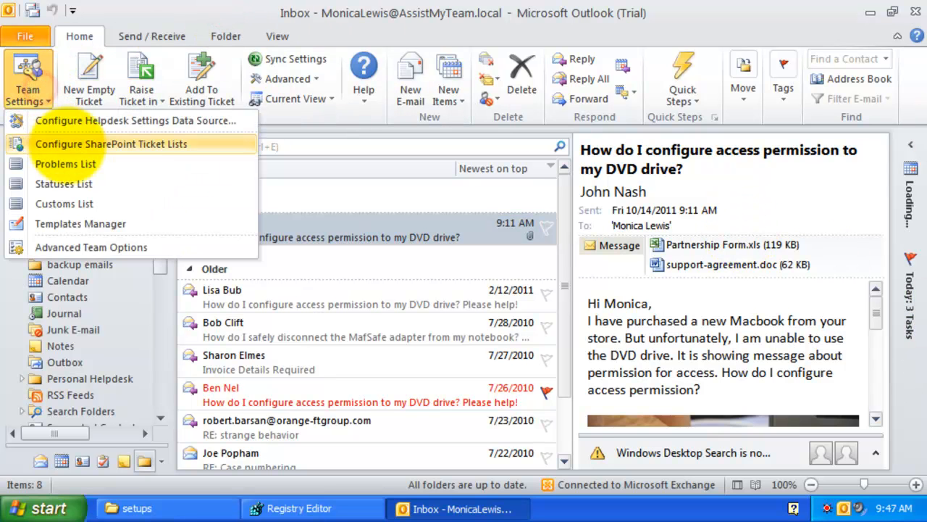
pyautogui.click(72, 143)
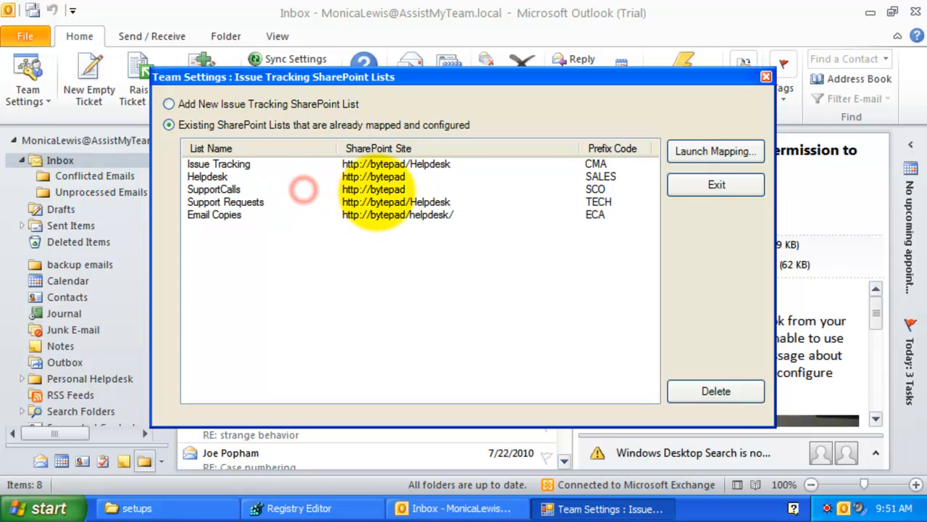
pyautogui.click(228, 177)
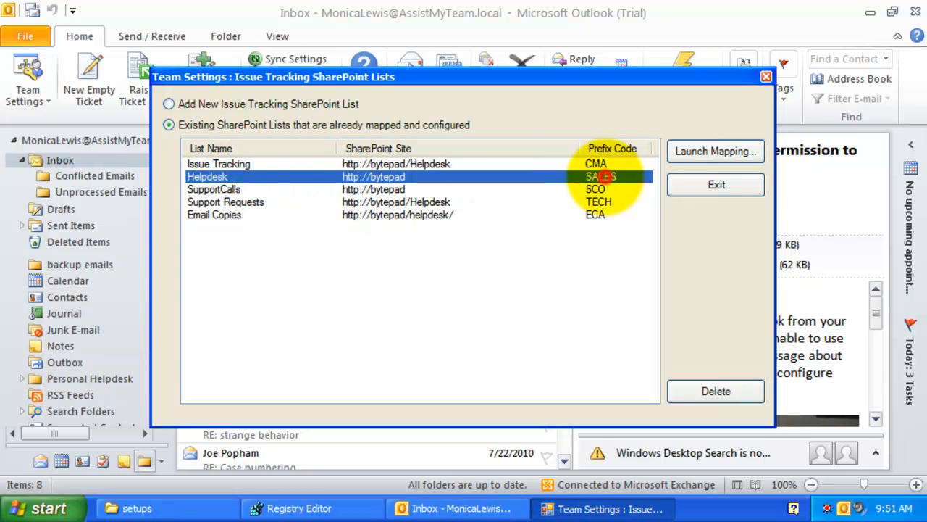
pyautogui.click(598, 204)
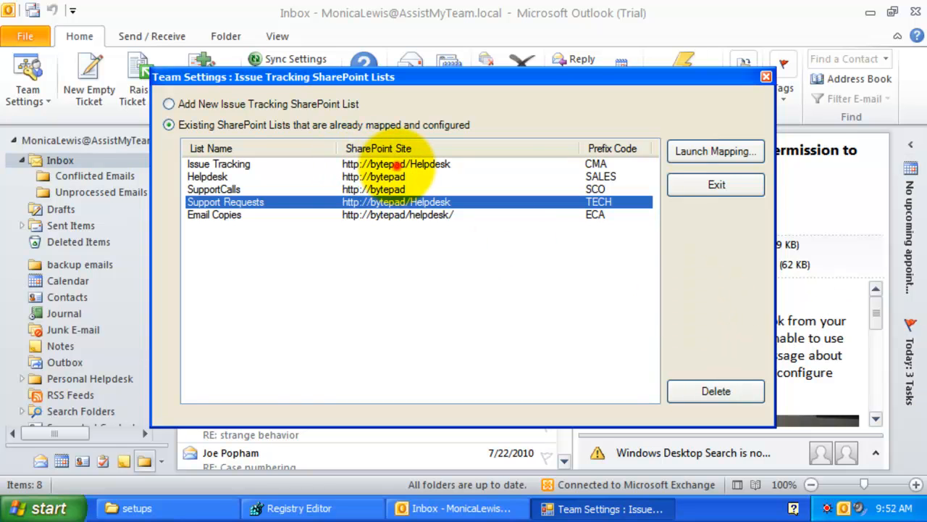
# Review the field mapping of the Issue Tracking list down to its last fields, save it and exit the list settings
pyautogui.click(402, 164)
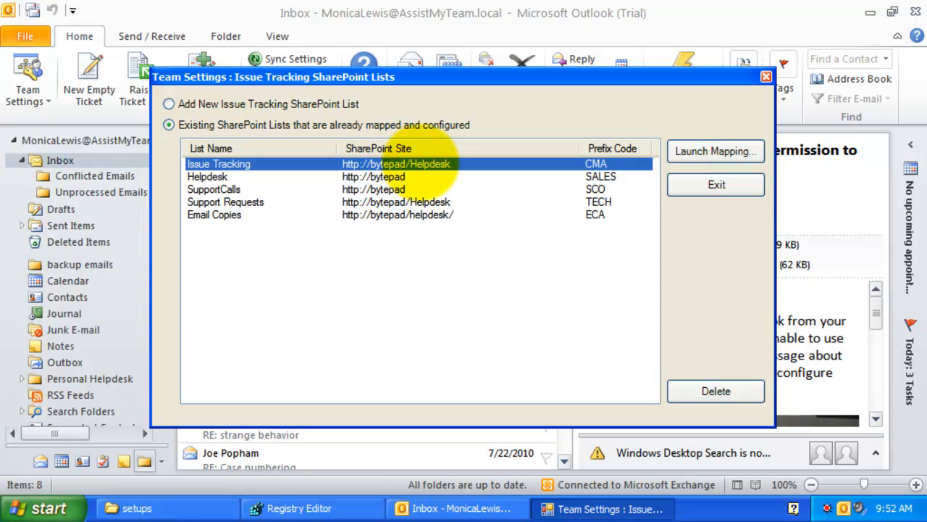
pyautogui.click(703, 151)
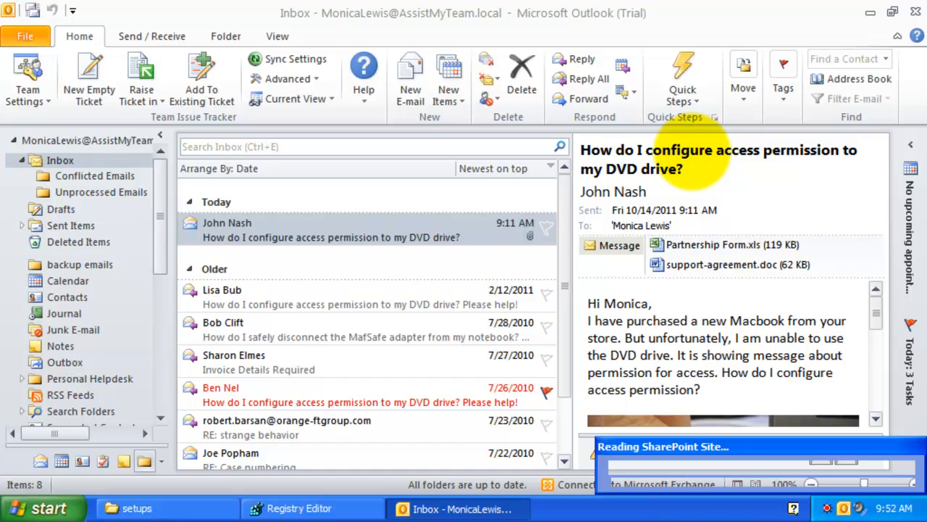
pyautogui.scroll(-11, 434, 239)
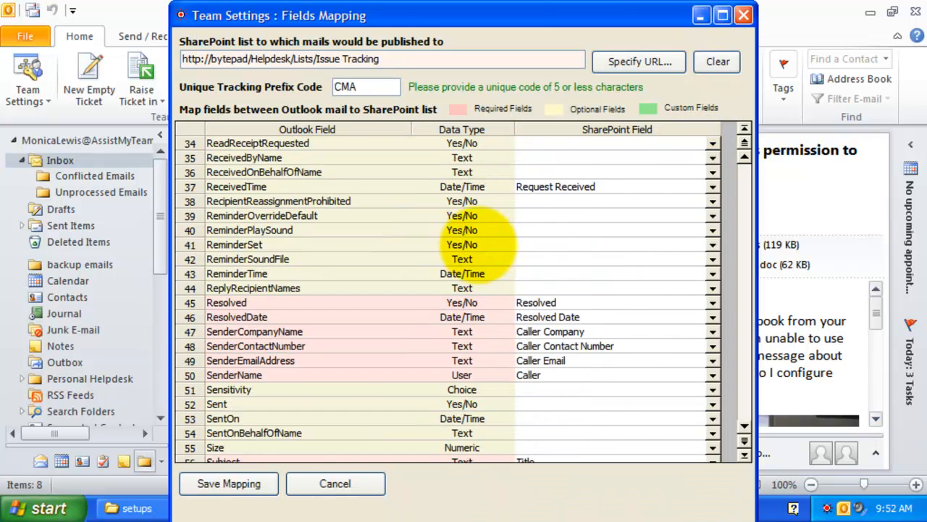
pyautogui.click(452, 316)
pyautogui.scroll(-2, 493, 319)
pyautogui.click(446, 345)
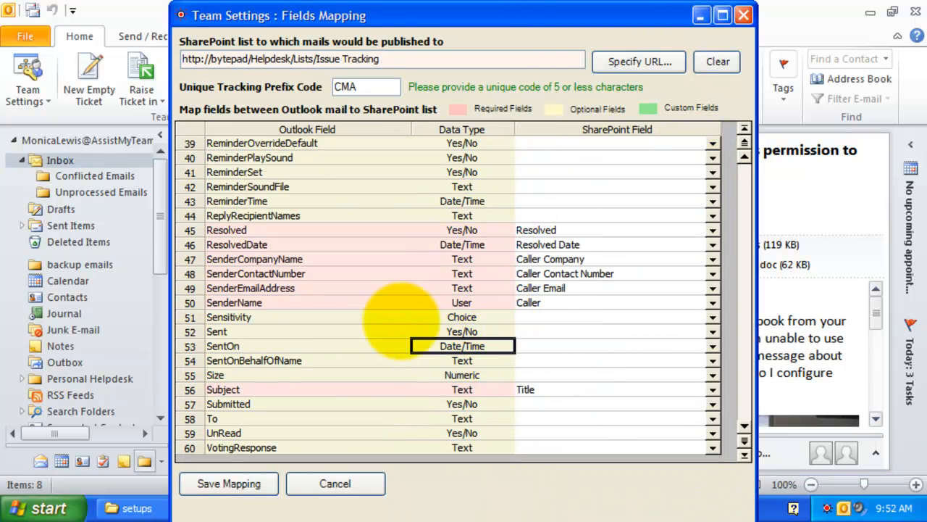
pyautogui.click(246, 482)
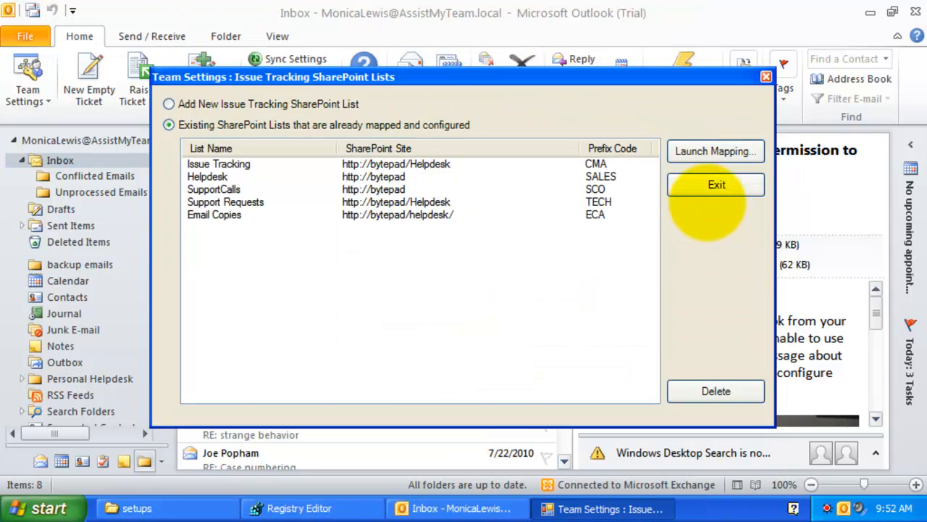
pyautogui.click(717, 185)
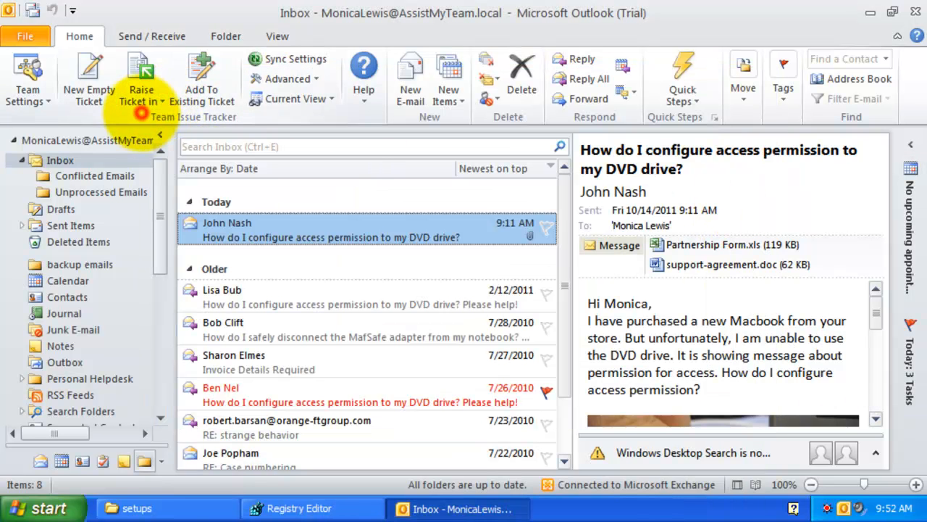
# Look through all the configured SharePoint lists in which a ticket can be raised
pyautogui.click(139, 105)
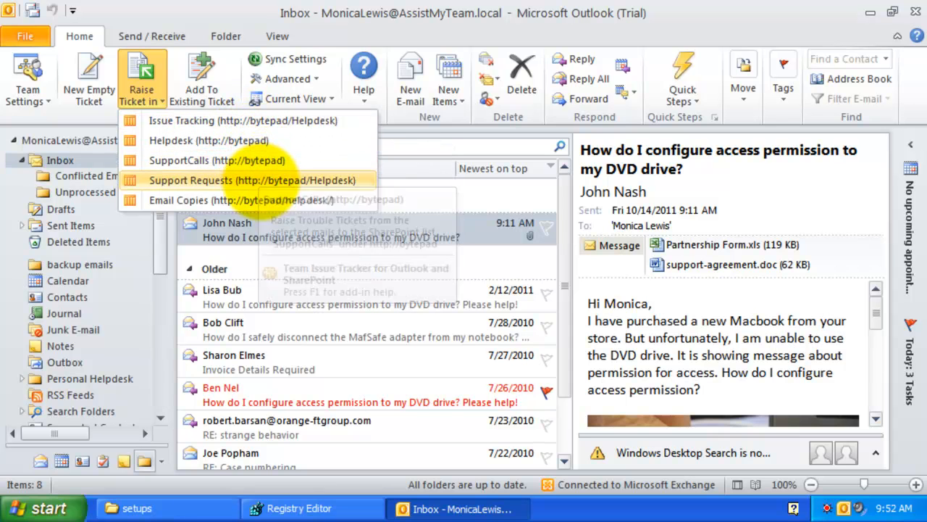
pyautogui.click(382, 118)
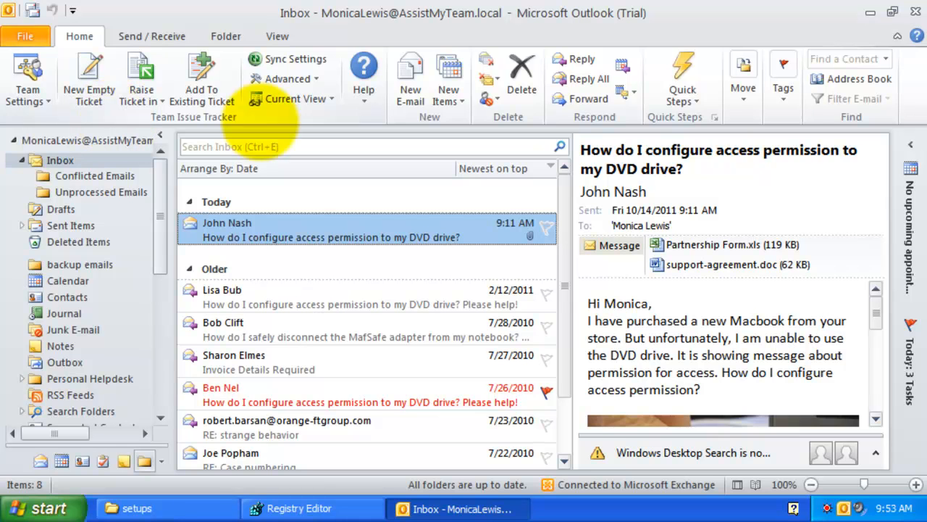
# Raise a ticket in the Issue Tracking list from the DVD drive permission mail dated 2/12/2011
pyautogui.click(388, 303)
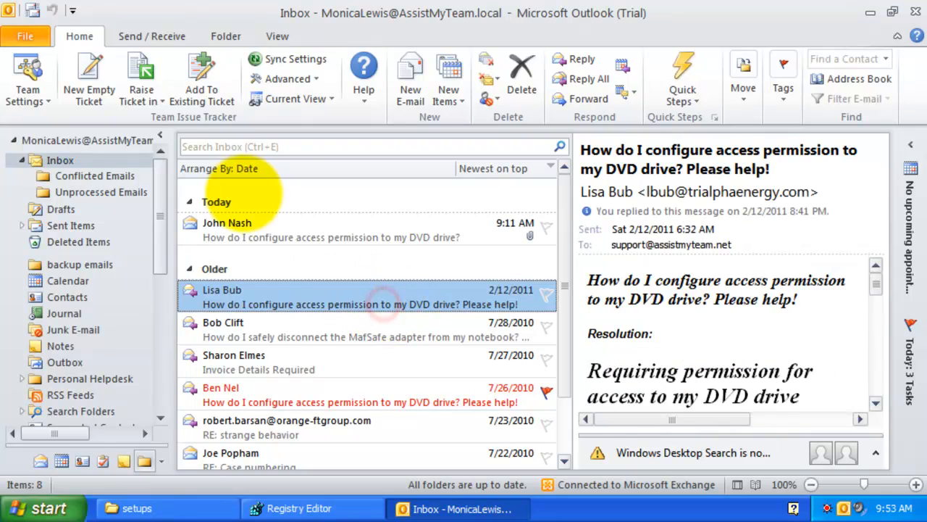
pyautogui.click(141, 100)
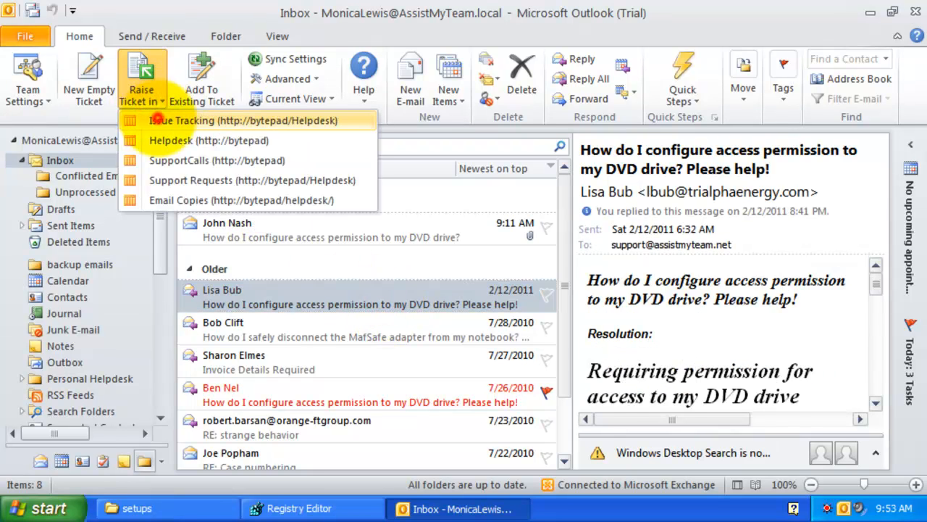
pyautogui.click(155, 118)
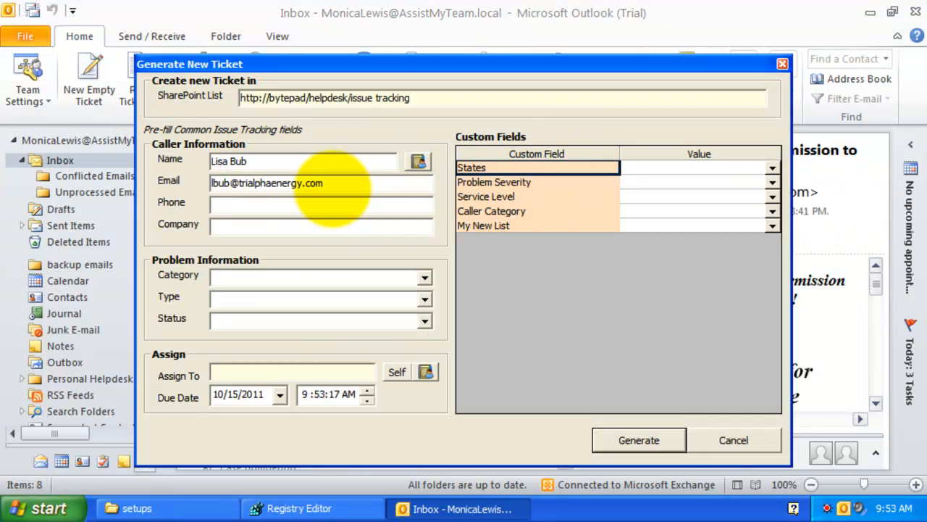
# Set the ticket's category to Hardware, type to Airport Base Station and status to Deferred, and close the form without generating the ticket
pyautogui.click(331, 276)
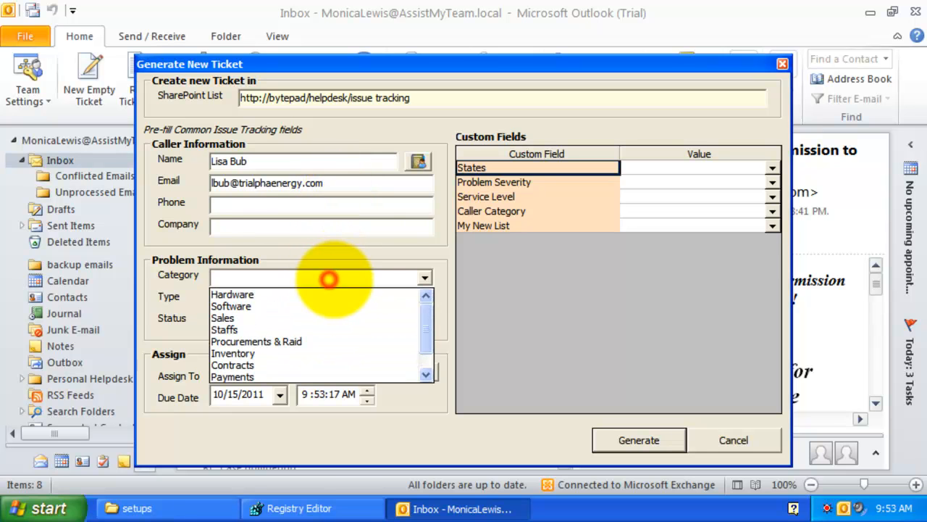
pyautogui.click(336, 275)
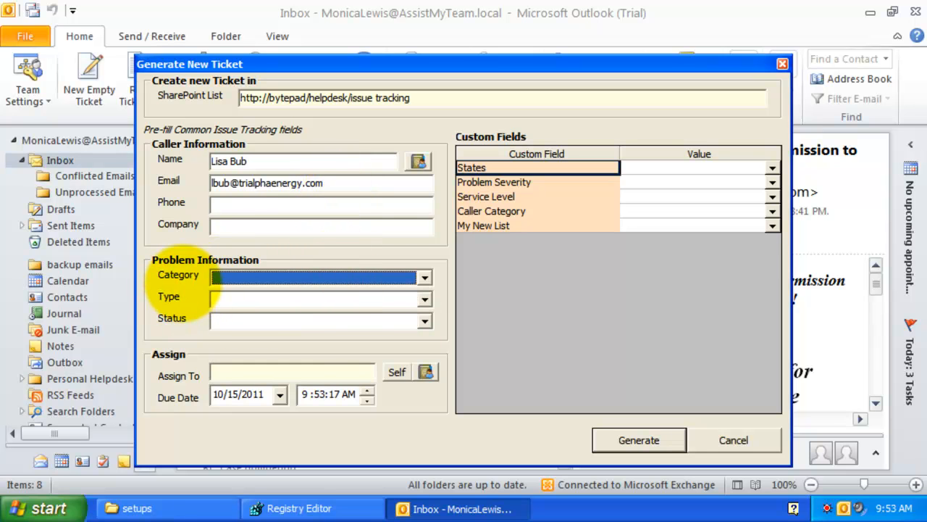
pyautogui.click(368, 276)
pyautogui.click(366, 293)
pyautogui.click(427, 299)
pyautogui.click(353, 325)
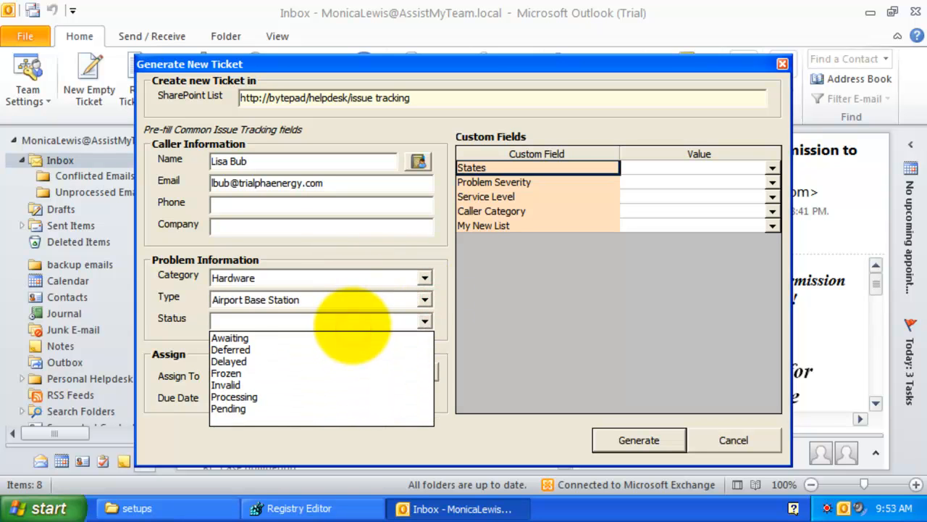
pyautogui.click(352, 350)
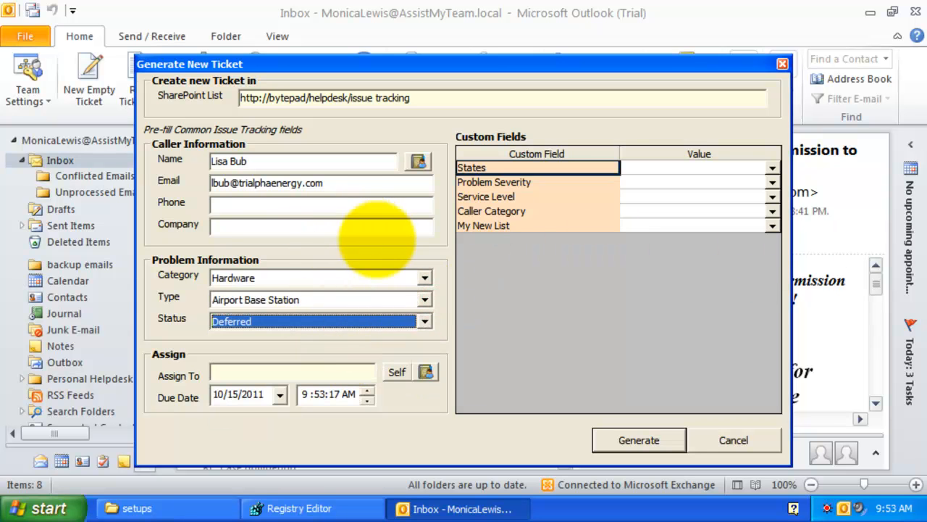
pyautogui.moveTo(766, 64); pyautogui.dragTo(792, 52)
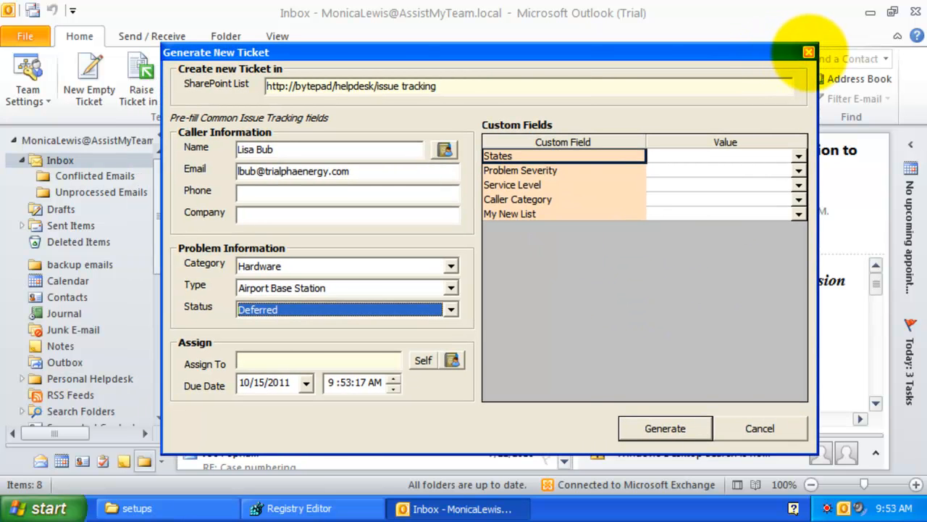
pyautogui.click(809, 52)
pyautogui.click(27, 90)
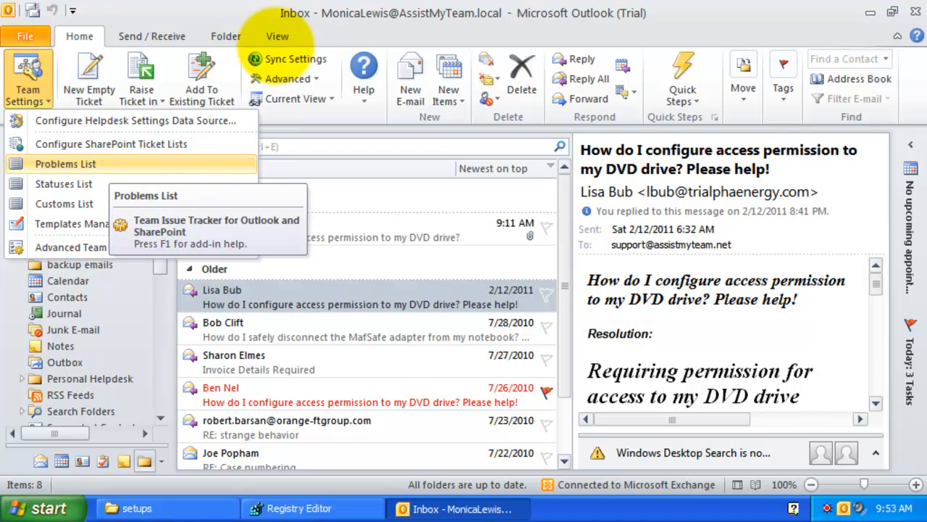
pyautogui.click(290, 297)
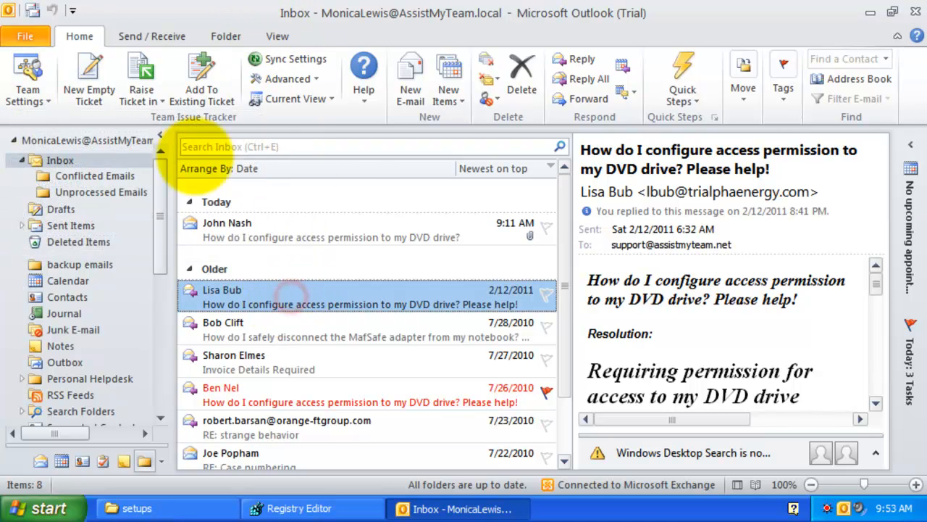
# Start another Issue Tracking ticket from the selected mail with category Software, type iWork and status Deferred
pyautogui.click(142, 98)
pyautogui.click(149, 121)
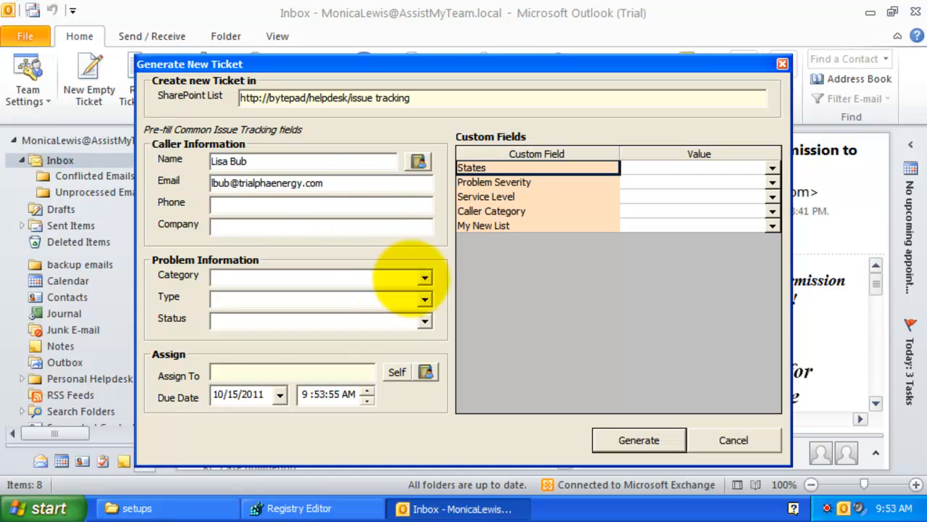
pyautogui.click(417, 278)
pyautogui.click(379, 305)
pyautogui.click(417, 298)
pyautogui.click(383, 326)
pyautogui.click(382, 324)
pyautogui.click(389, 346)
# Set States to MA, Problem Severity to Urgent, Service Level to SLA 2, Caller Category to Level 2 Customers and My New List to Value 2, and close the form
pyautogui.click(773, 168)
pyautogui.click(739, 195)
pyautogui.click(773, 182)
pyautogui.click(731, 230)
pyautogui.click(773, 196)
pyautogui.click(717, 224)
pyautogui.click(772, 211)
pyautogui.click(725, 238)
pyautogui.click(773, 225)
pyautogui.click(727, 248)
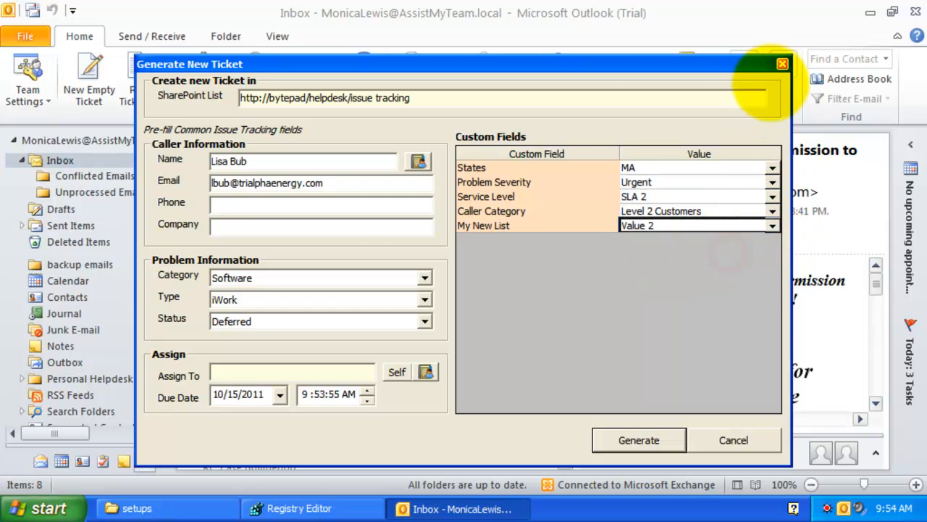
pyautogui.click(782, 64)
# Review the problem categories and problem types in the team's Problems List and save the list
pyautogui.click(28, 90)
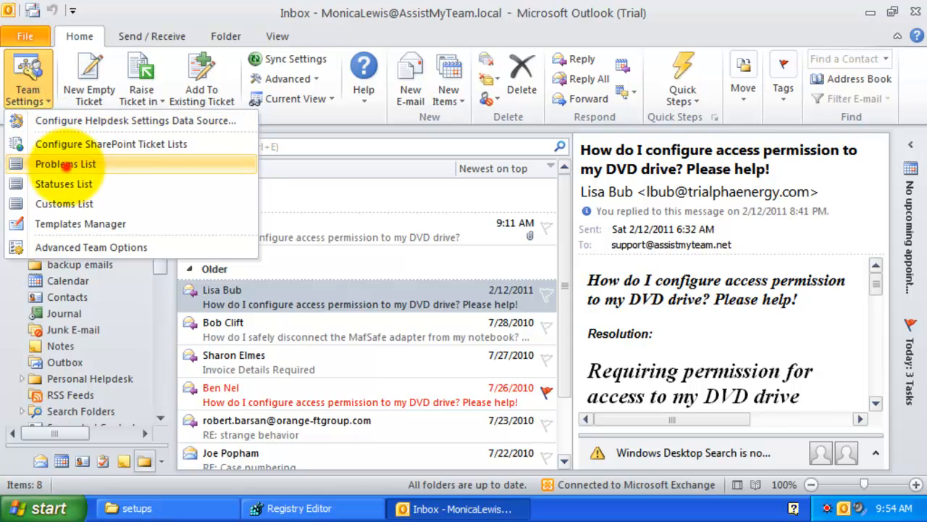
pyautogui.click(65, 165)
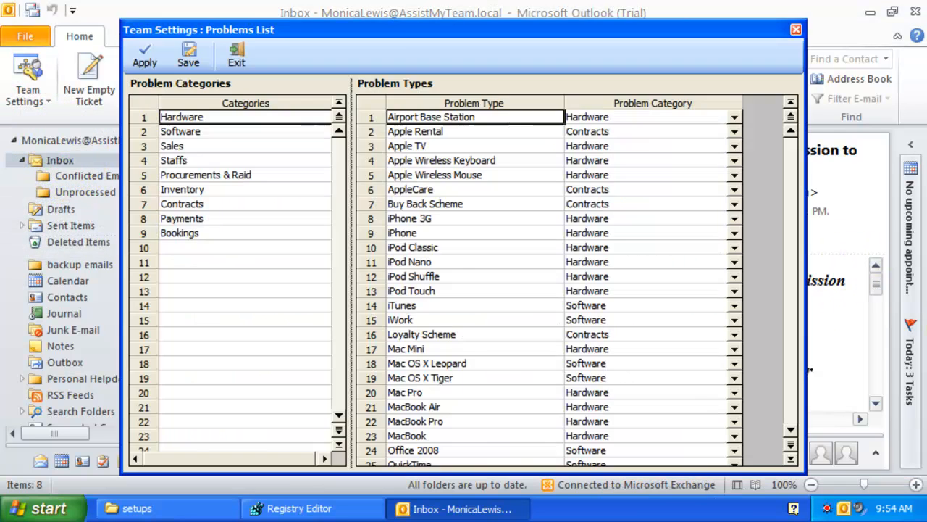
pyautogui.moveTo(331, 31); pyautogui.dragTo(303, 37)
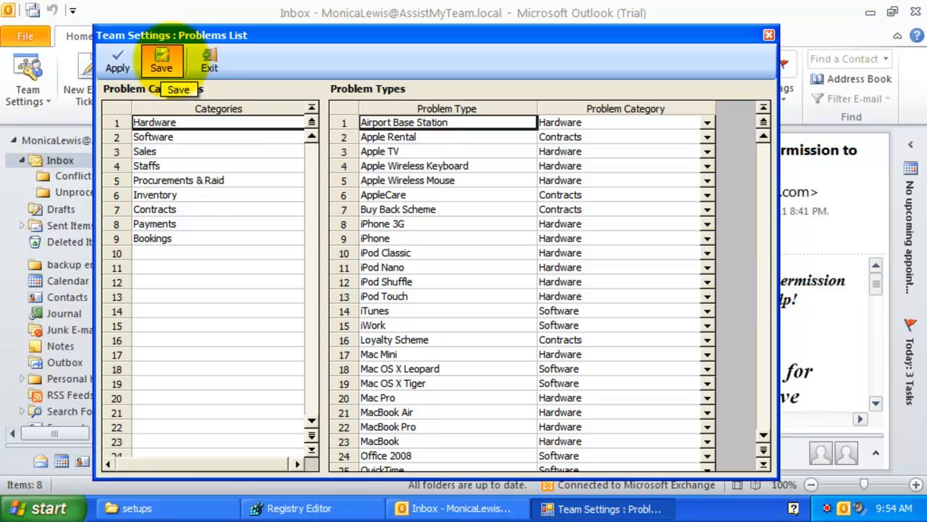
pyautogui.click(161, 60)
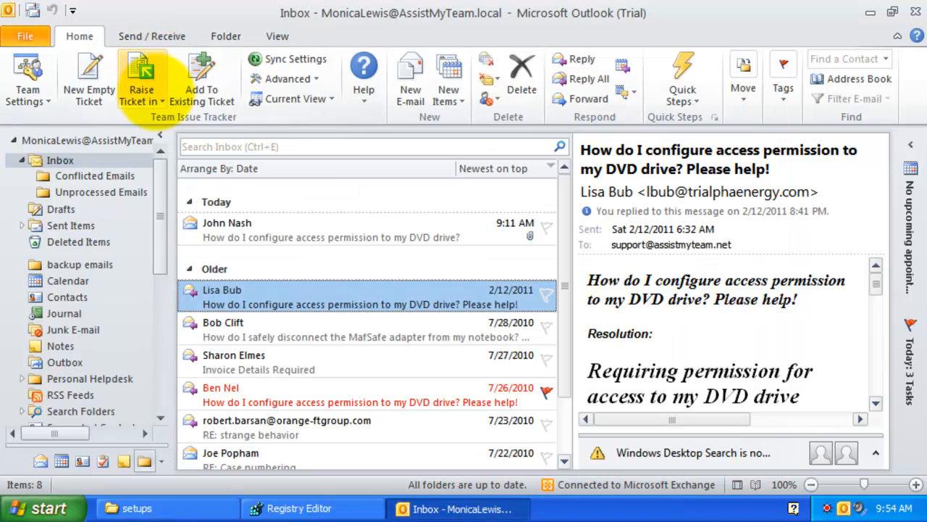
# Raise an Issue Tracking ticket from the selected mail, choose category Software, type iWork and status Deferred, and close the form without generating it
pyautogui.click(143, 94)
pyautogui.click(160, 120)
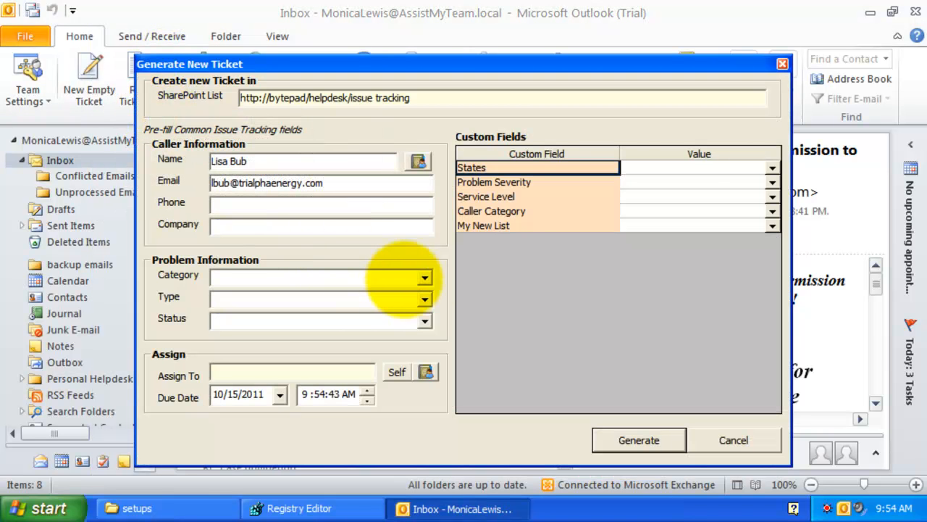
pyautogui.click(423, 278)
pyautogui.click(370, 305)
pyautogui.click(421, 300)
pyautogui.click(377, 325)
pyautogui.click(401, 321)
pyautogui.click(377, 354)
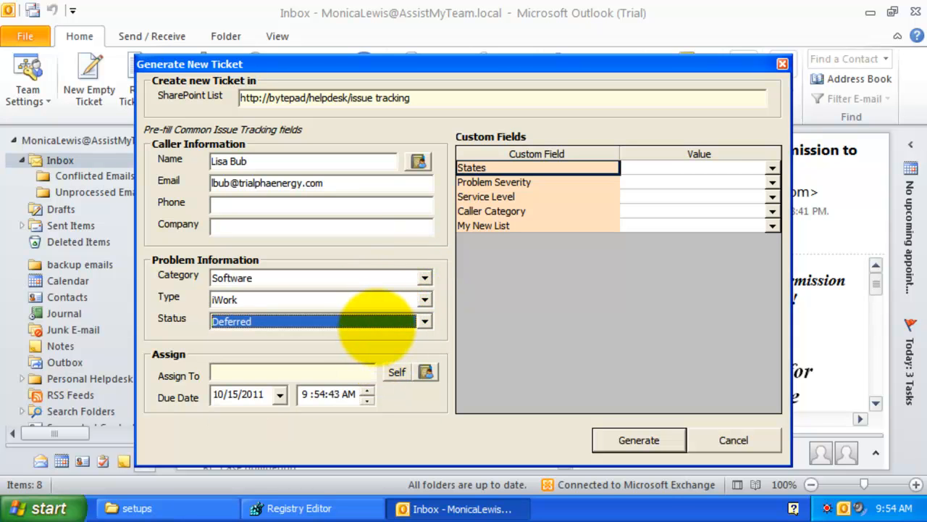
pyautogui.click(746, 438)
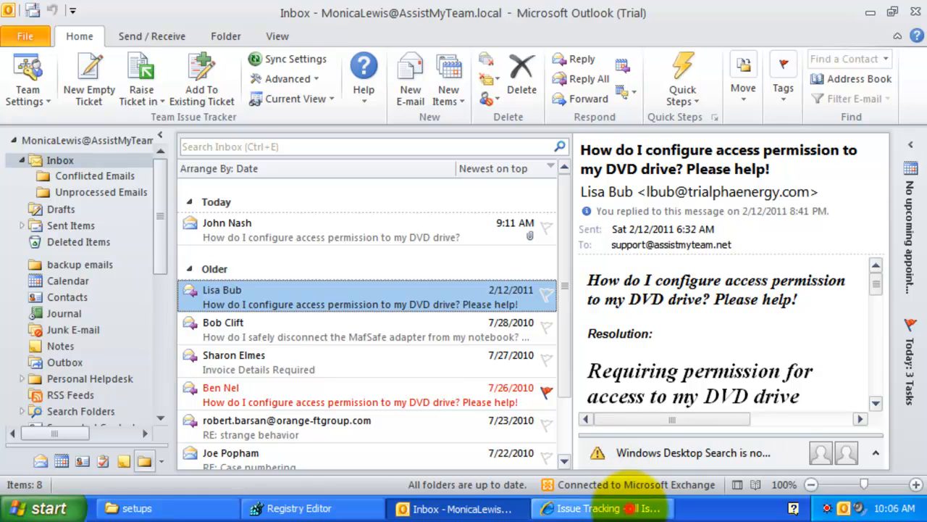
# Add a new item to the SharePoint Issue Tracking list in Internet Explorer with Problem Category Hardware, Problem Status Delayed and Problem Type QuickTime
pyautogui.click(630, 508)
pyautogui.click(210, 271)
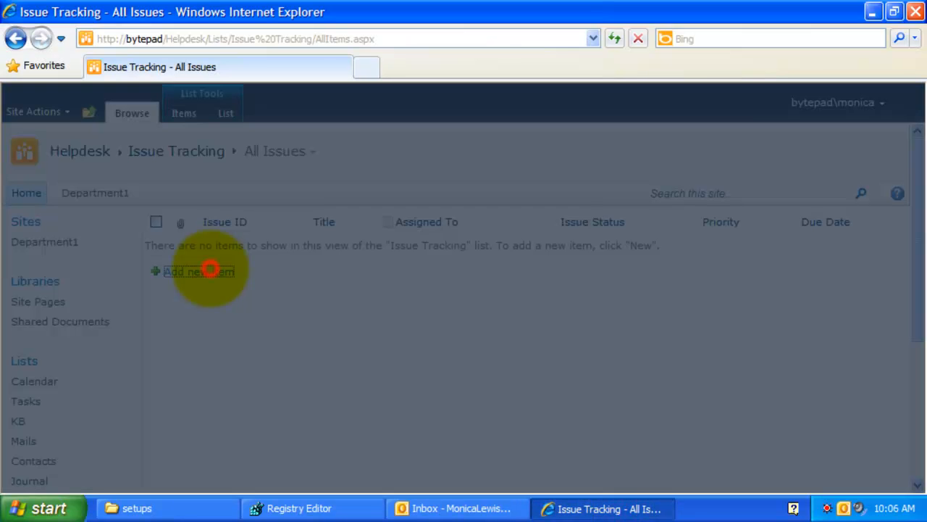
pyautogui.moveTo(747, 261); pyautogui.dragTo(710, 348)
pyautogui.click(443, 298)
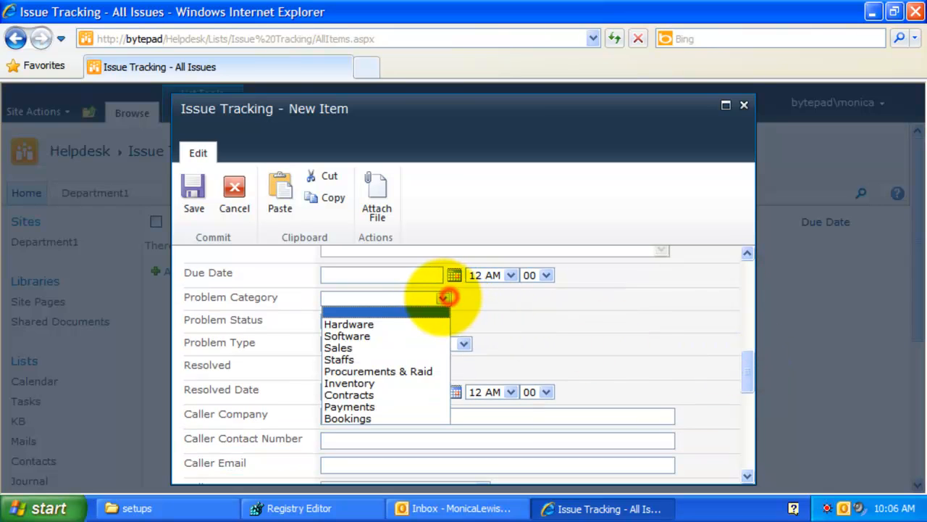
pyautogui.click(420, 325)
pyautogui.click(389, 321)
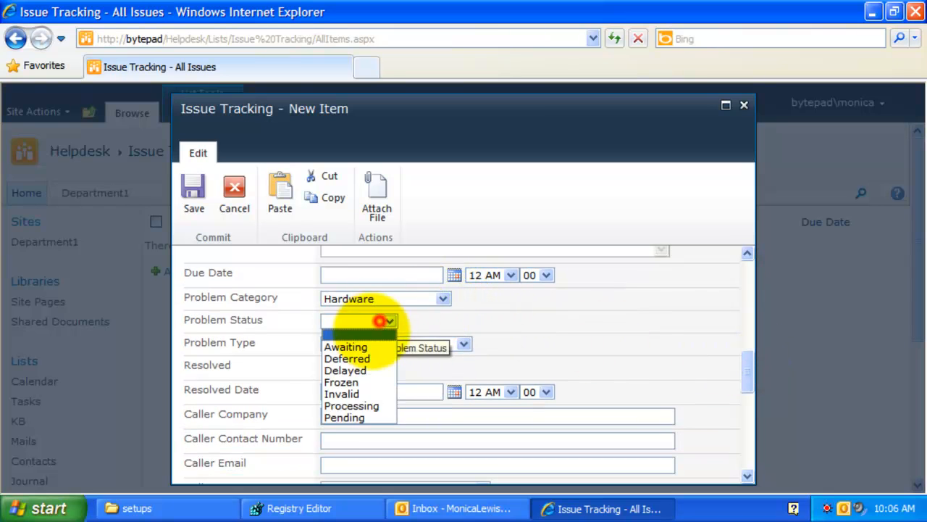
pyautogui.click(356, 370)
pyautogui.click(413, 343)
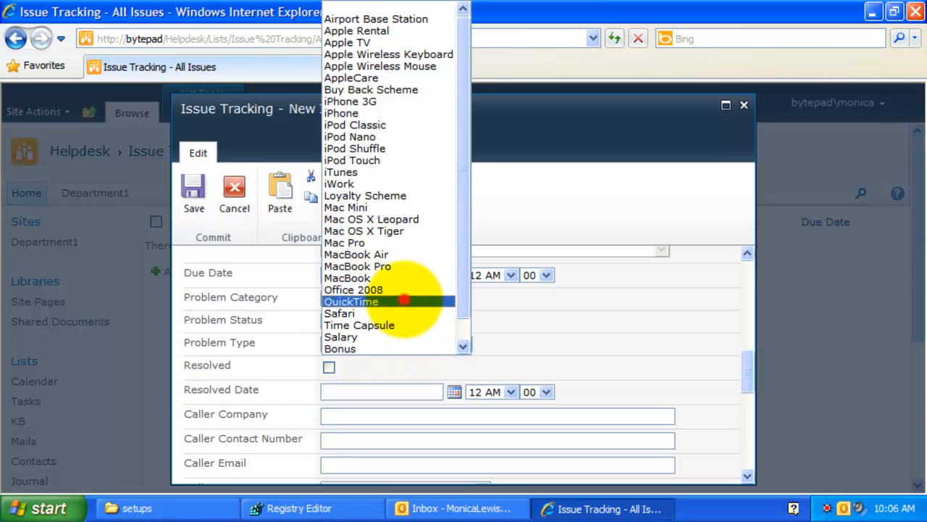
pyautogui.click(405, 297)
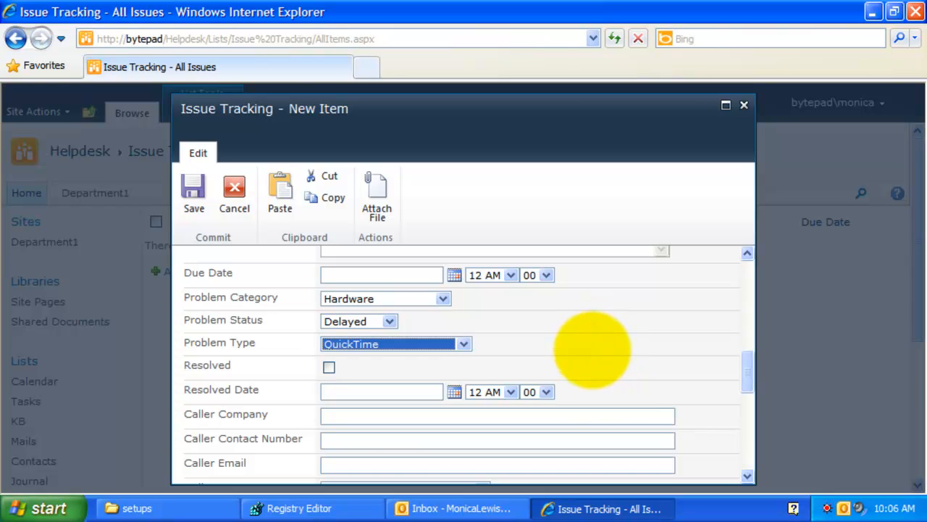
# Examine the fields of the new Issue Tracking item and its Problem Category choices
pyautogui.scroll(-2, 591, 350)
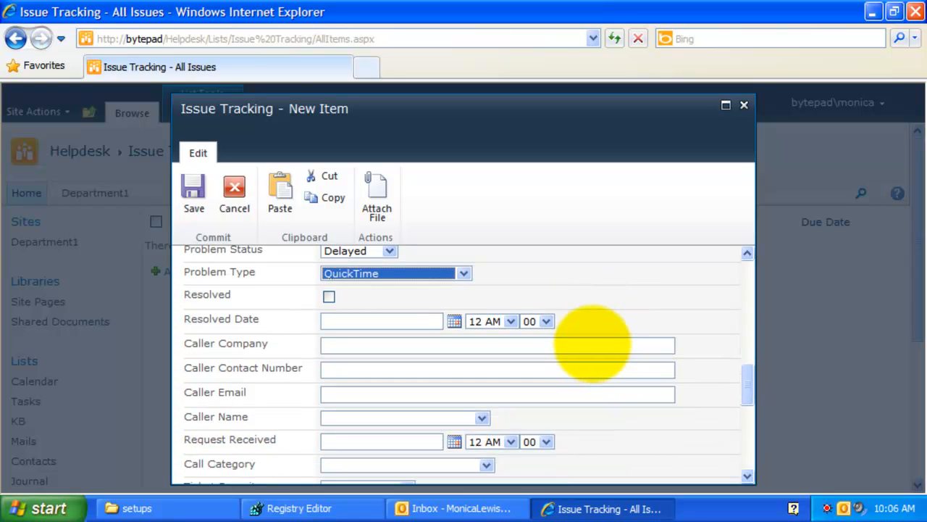
pyautogui.scroll(5, 552, 282)
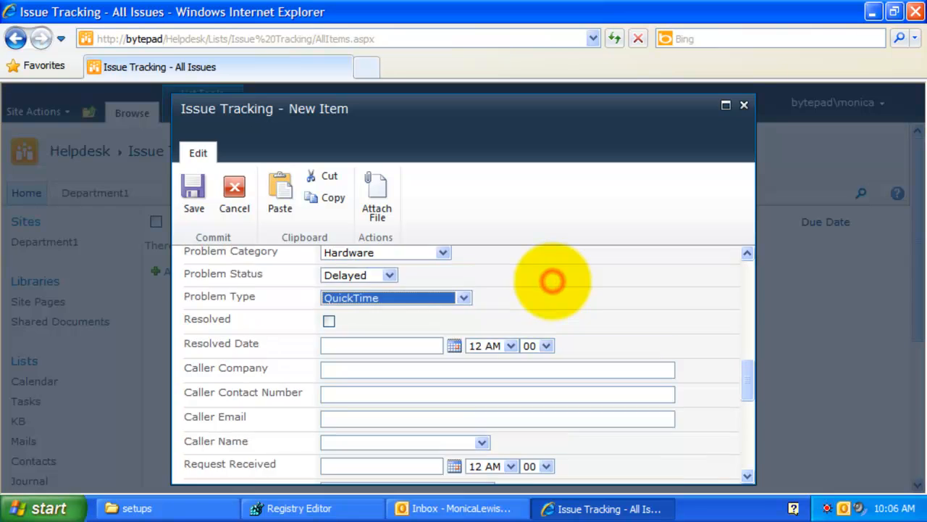
pyautogui.scroll(2, 555, 280)
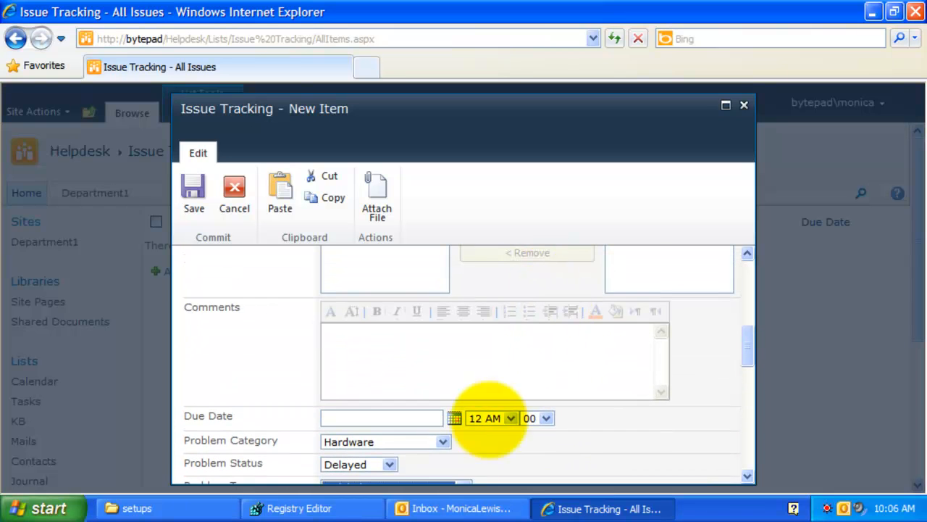
pyautogui.click(429, 442)
pyautogui.click(427, 447)
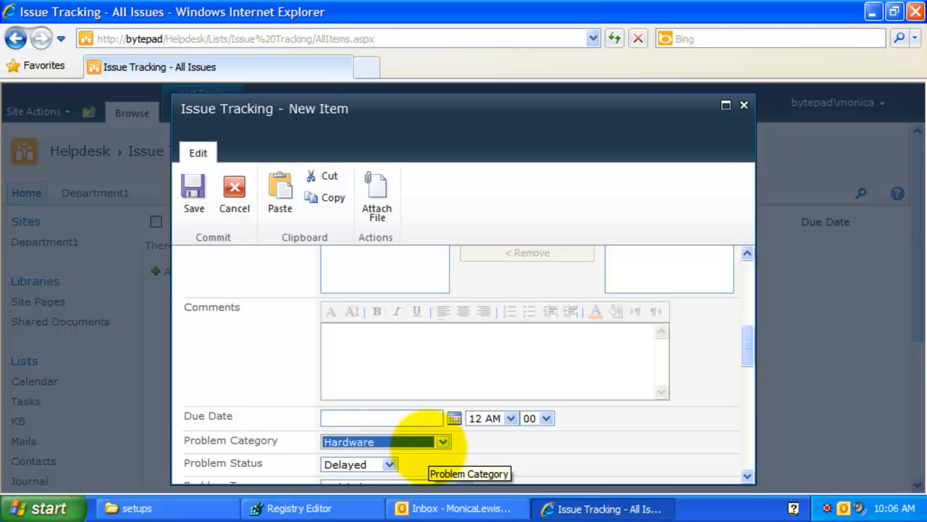
pyautogui.click(478, 451)
# Switch back to Outlook, review the Problem Severity values in the team's Customs List and close the list
pyautogui.hotkey('alt', 'Tab')
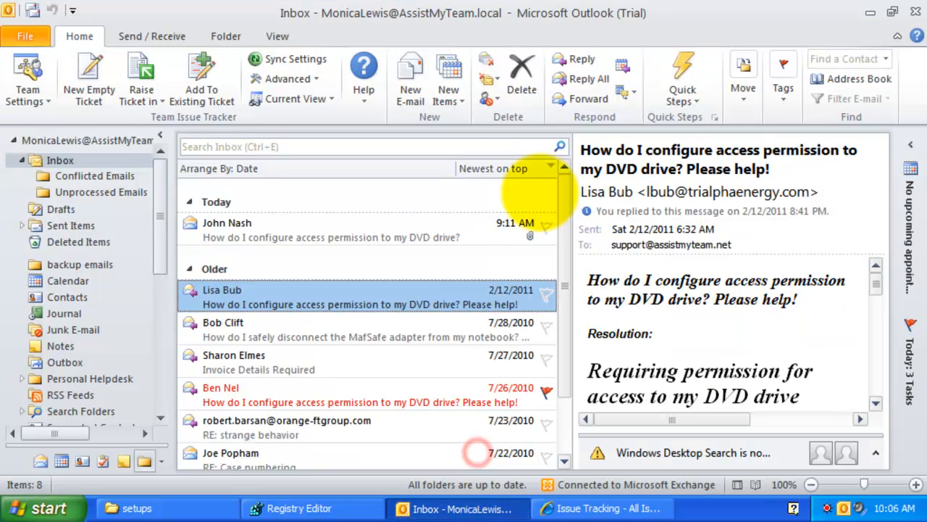
pyautogui.click(29, 87)
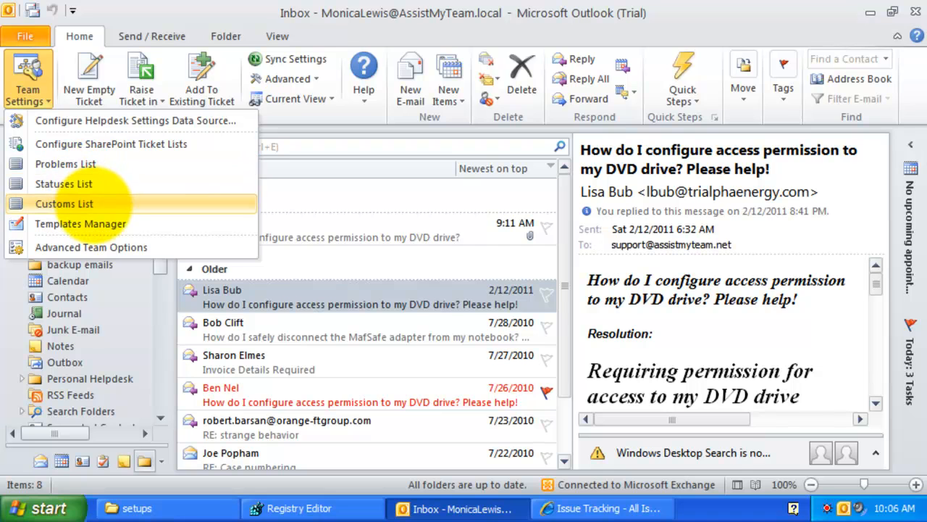
pyautogui.click(98, 203)
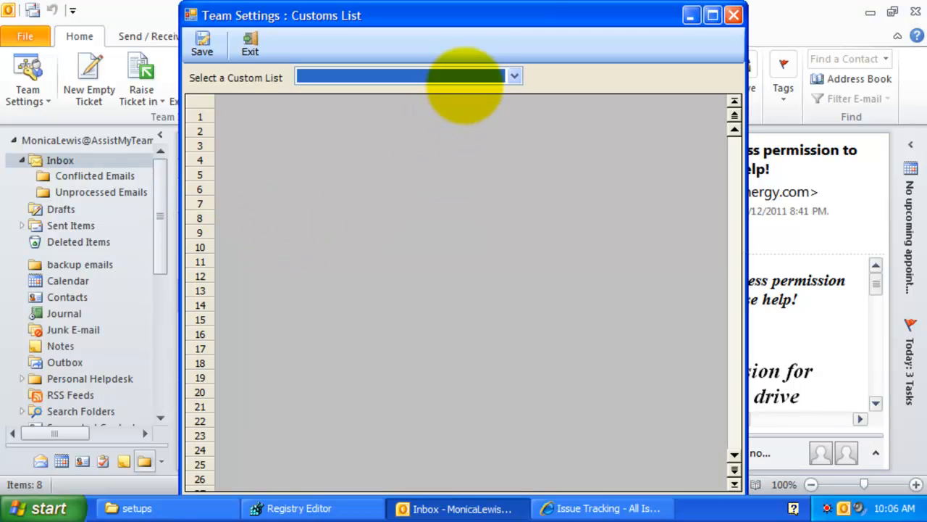
pyautogui.click(473, 78)
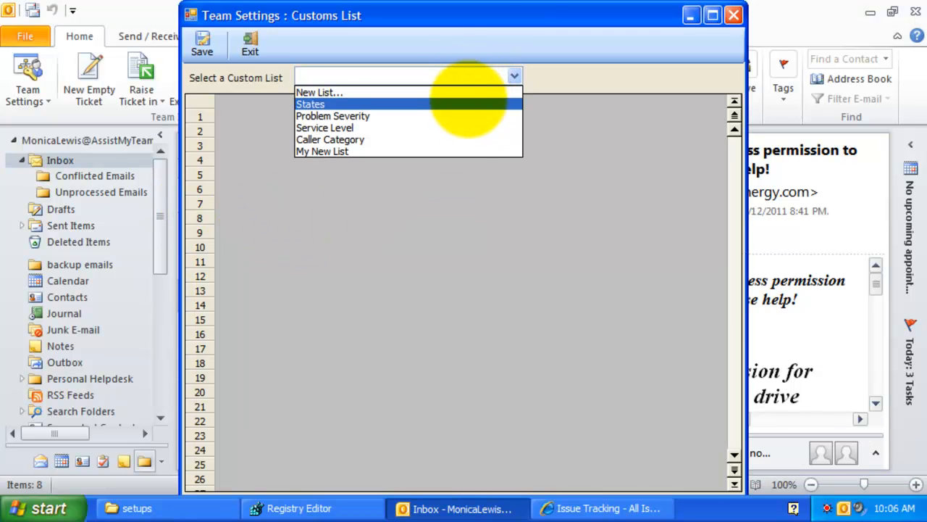
pyautogui.click(439, 116)
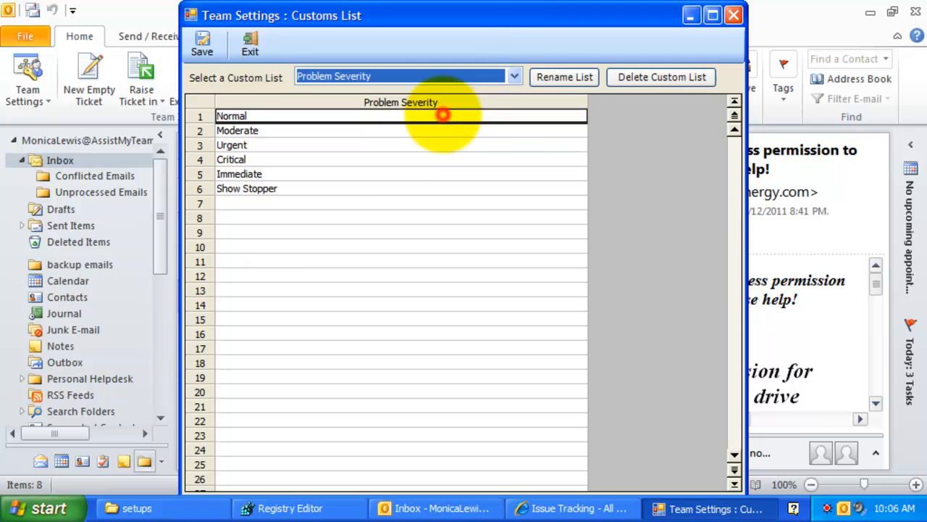
pyautogui.click(331, 174)
pyautogui.click(331, 188)
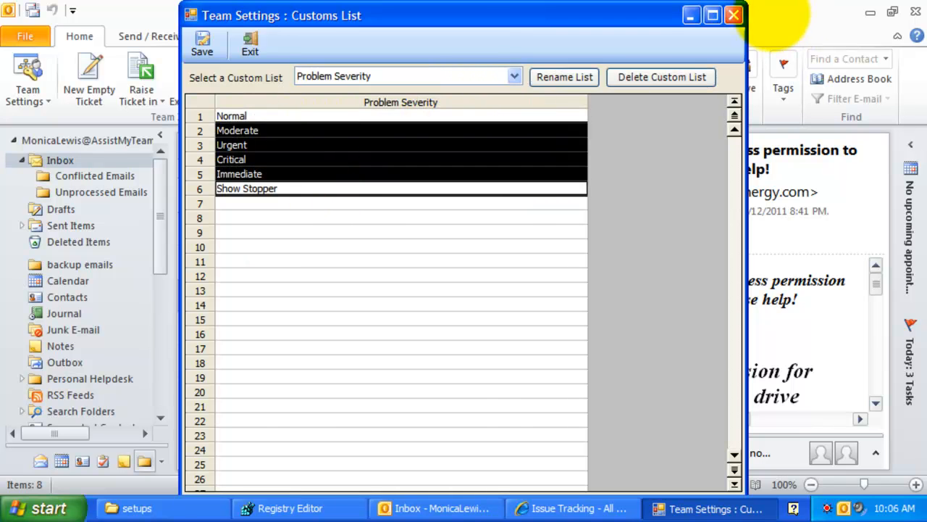
pyautogui.click(734, 15)
# Open an Issue Tracking ticket form for the selected mail, check the custom fields and the States choices, and cancel the form
pyautogui.click(145, 96)
pyautogui.click(155, 120)
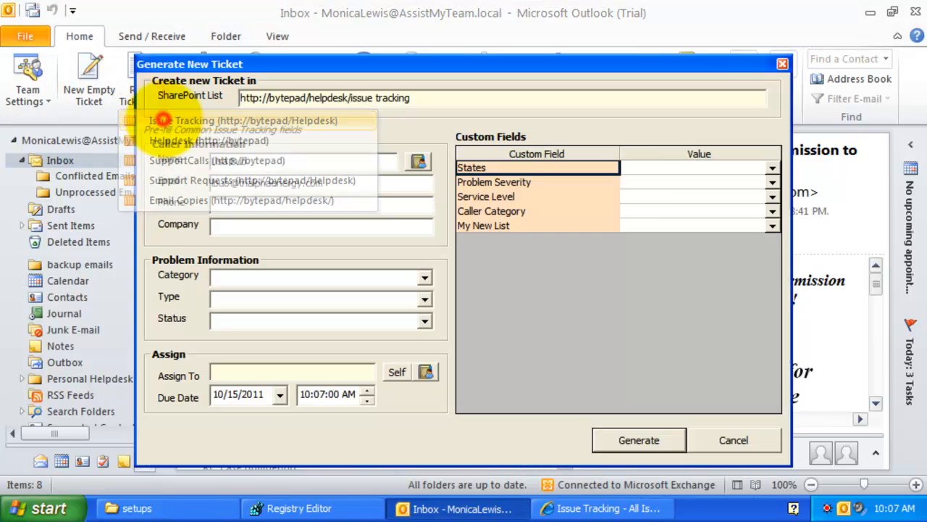
pyautogui.click(565, 181)
pyautogui.click(773, 168)
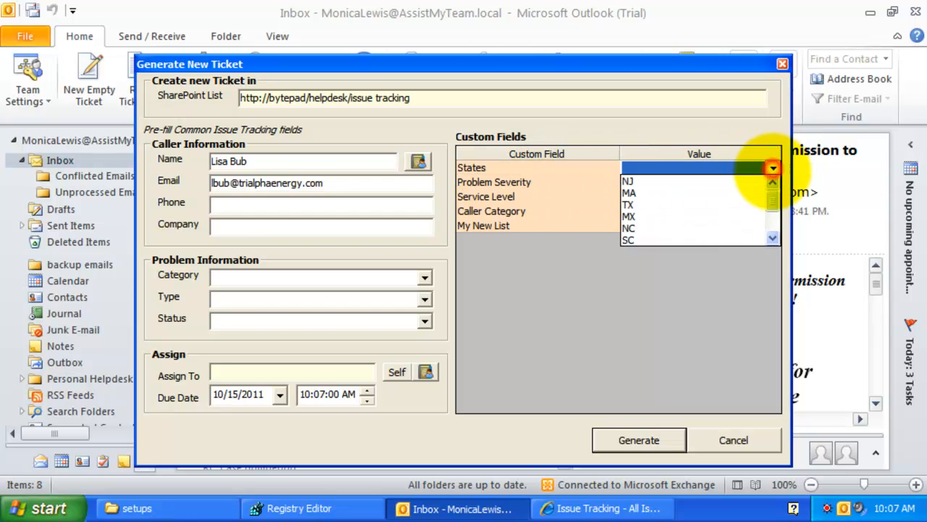
pyautogui.click(774, 168)
pyautogui.click(516, 136)
pyautogui.click(734, 440)
# Review the Tickets, Automation, Attachments and Notifications settings in the Advanced Team Options
pyautogui.click(27, 80)
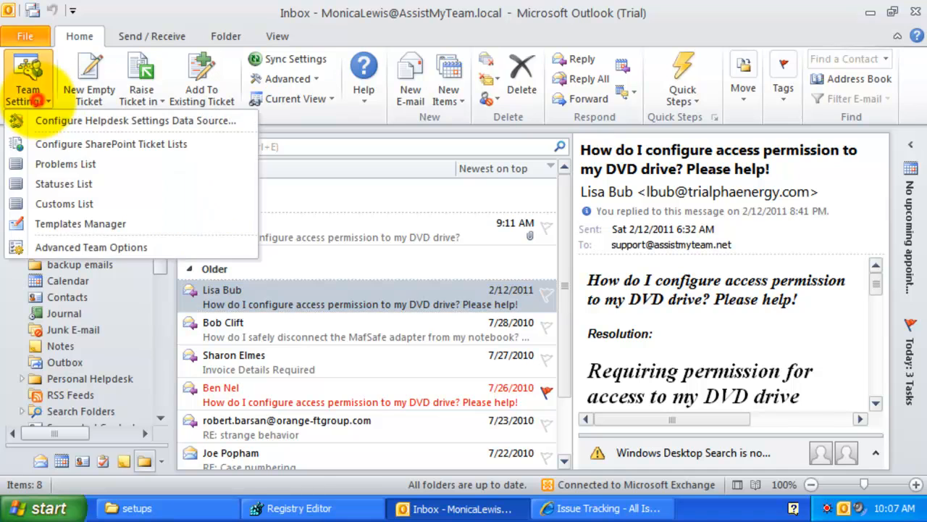
pyautogui.click(76, 246)
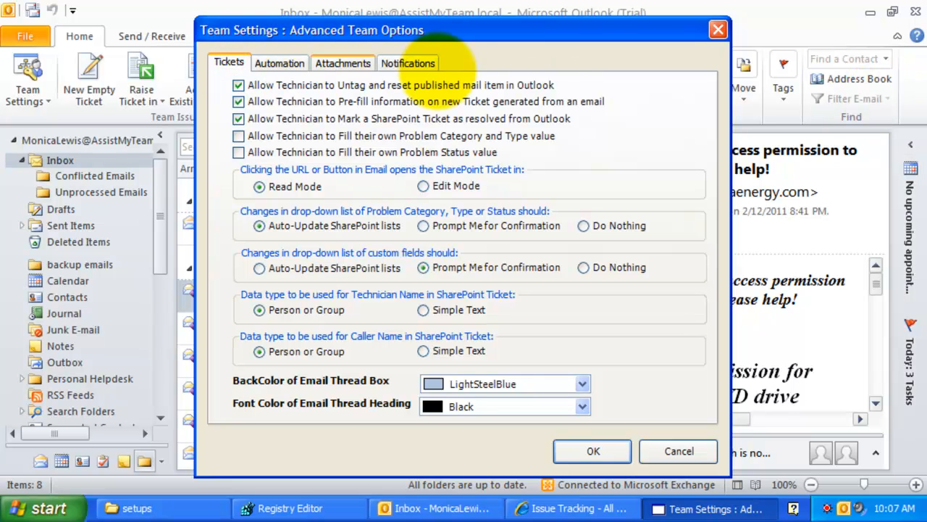
pyautogui.click(281, 63)
pyautogui.click(333, 64)
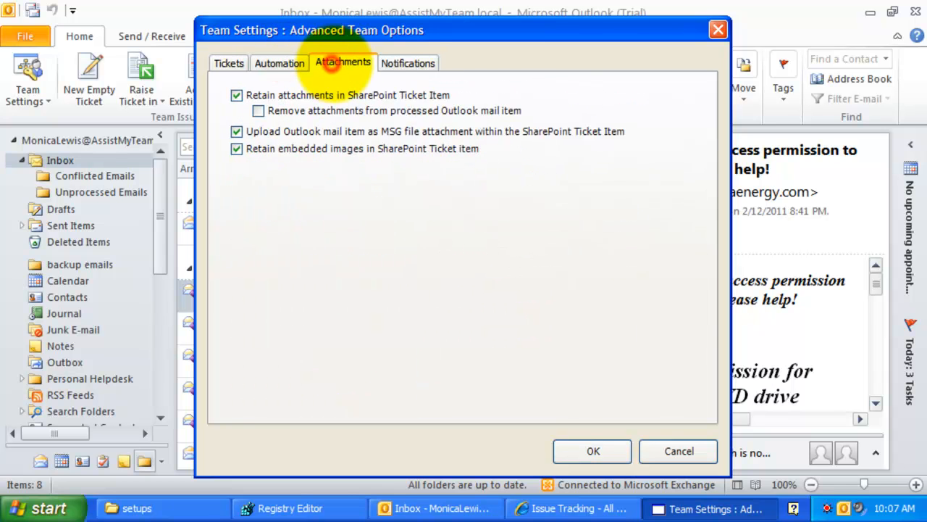
pyautogui.click(406, 63)
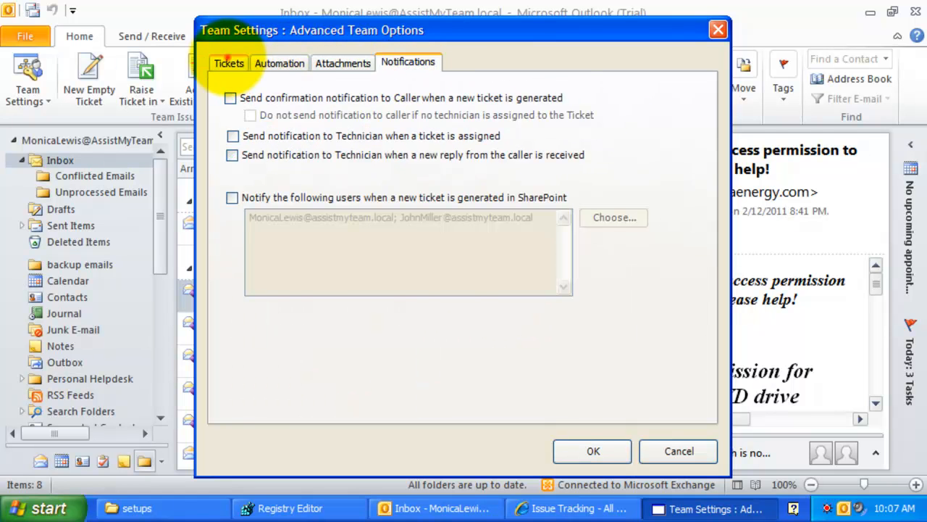
pyautogui.click(228, 63)
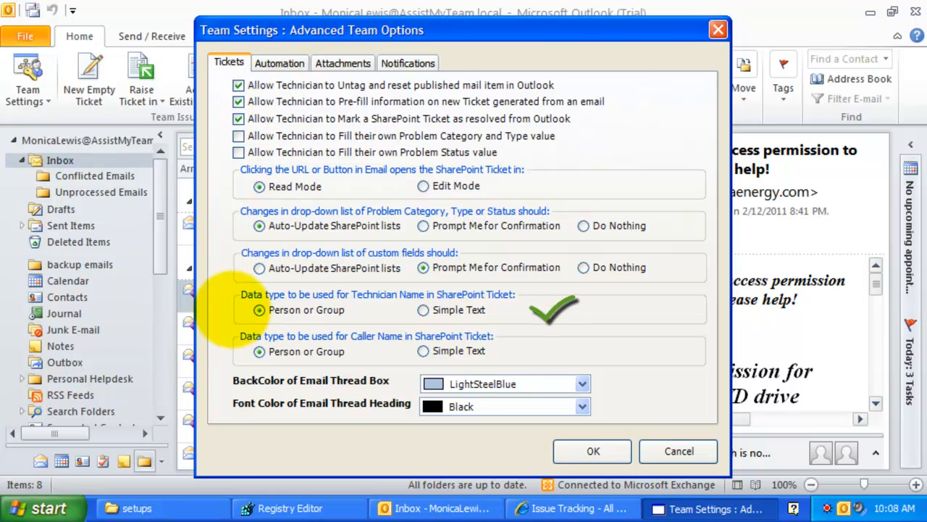
# Try Simple Text as the data type for the technician name in SharePoint tickets and set it back to Person or Group
pyautogui.click(232, 309)
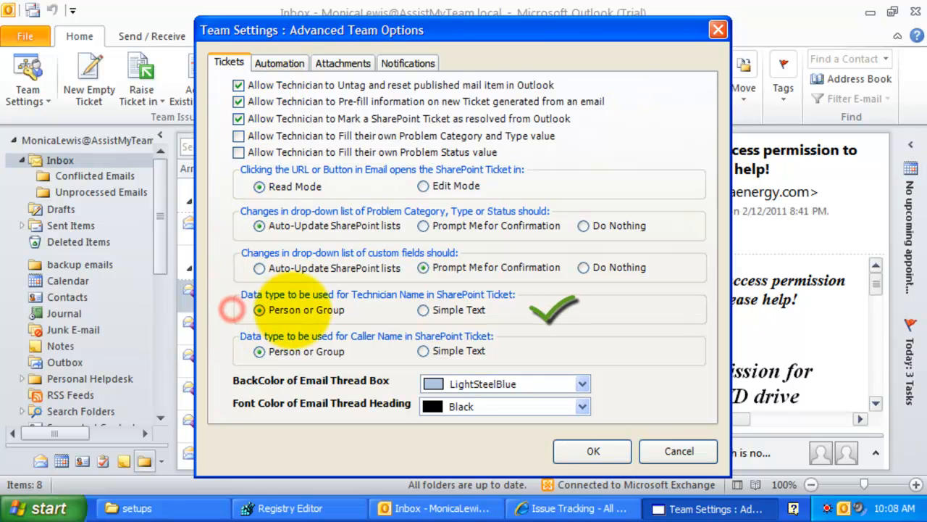
pyautogui.click(424, 310)
pyautogui.click(283, 310)
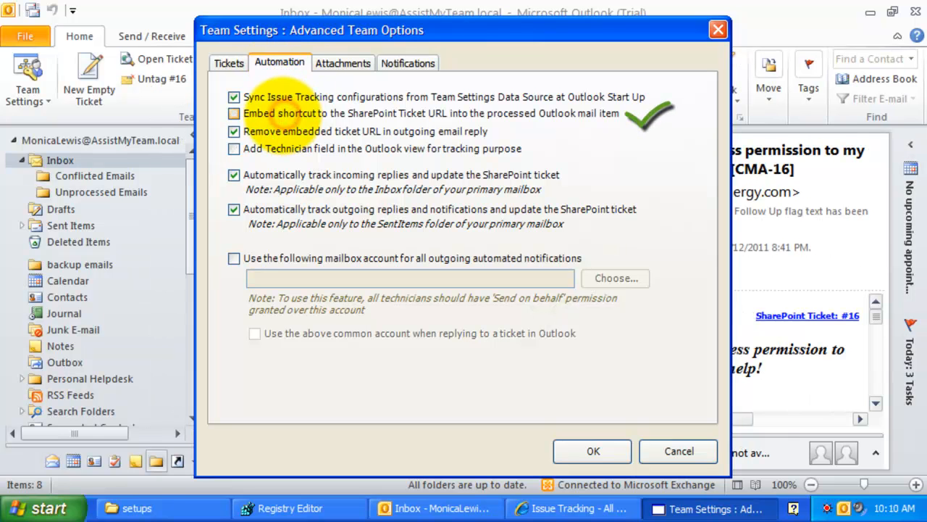
# Enable embedding the SharePoint ticket URL shortcut in processed Outlook mails, and view ticket #16 through the link in the mail
pyautogui.click(236, 114)
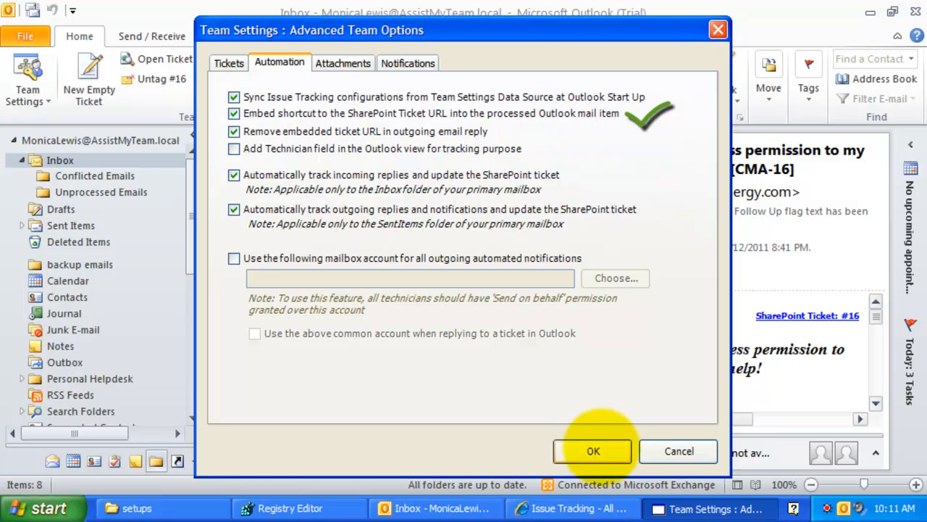
pyautogui.click(593, 451)
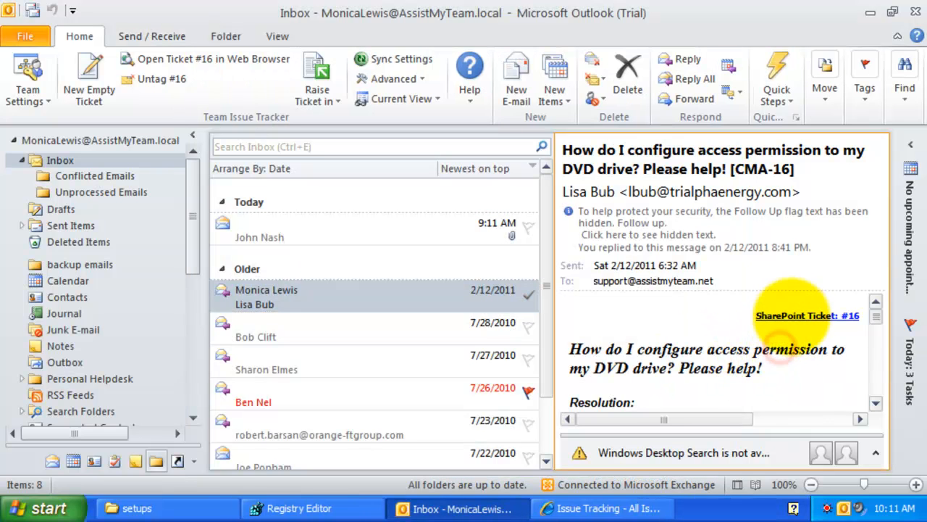
pyautogui.click(790, 316)
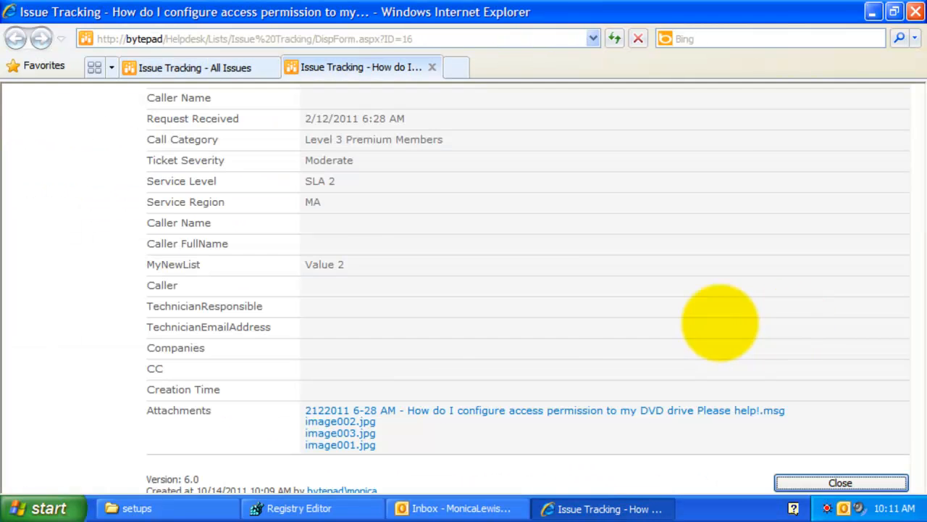
pyautogui.moveTo(910, 232); pyautogui.dragTo(863, 36)
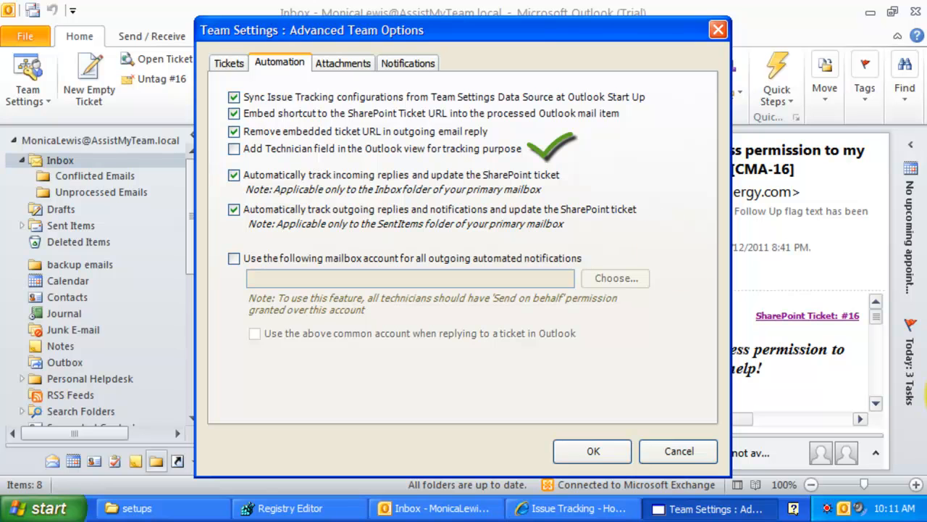
# Enable adding the Technician field to the Outlook view, and widen the inbox list to show its columns for the ticketed mail
pyautogui.click(289, 149)
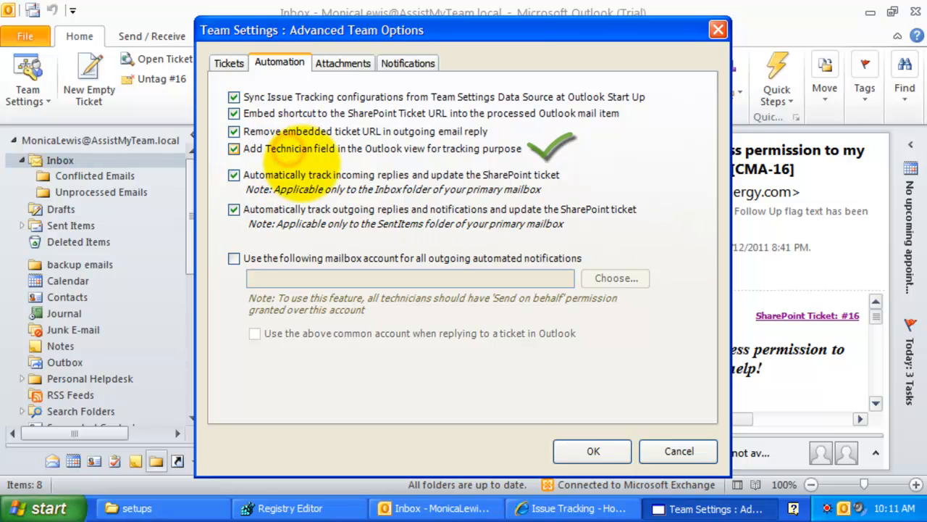
pyautogui.click(593, 451)
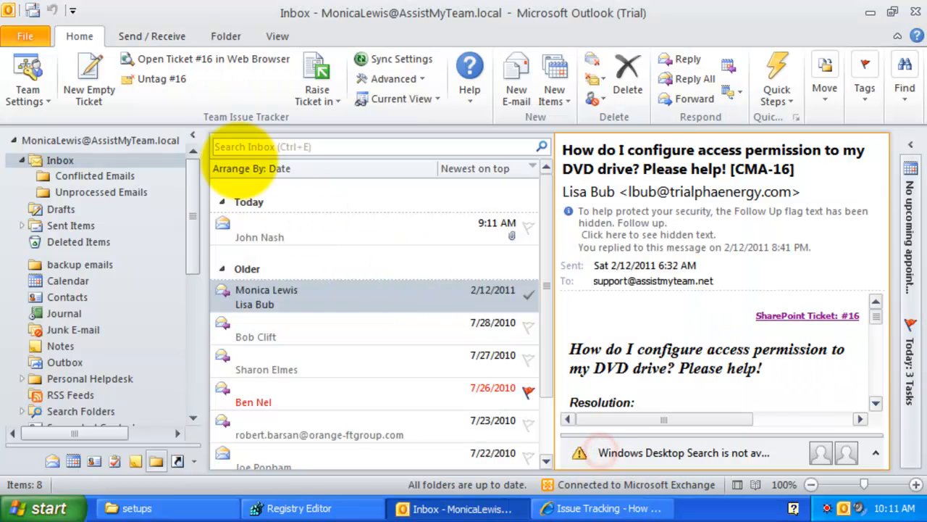
pyautogui.click(192, 135)
pyautogui.moveTo(381, 226); pyautogui.dragTo(611, 227)
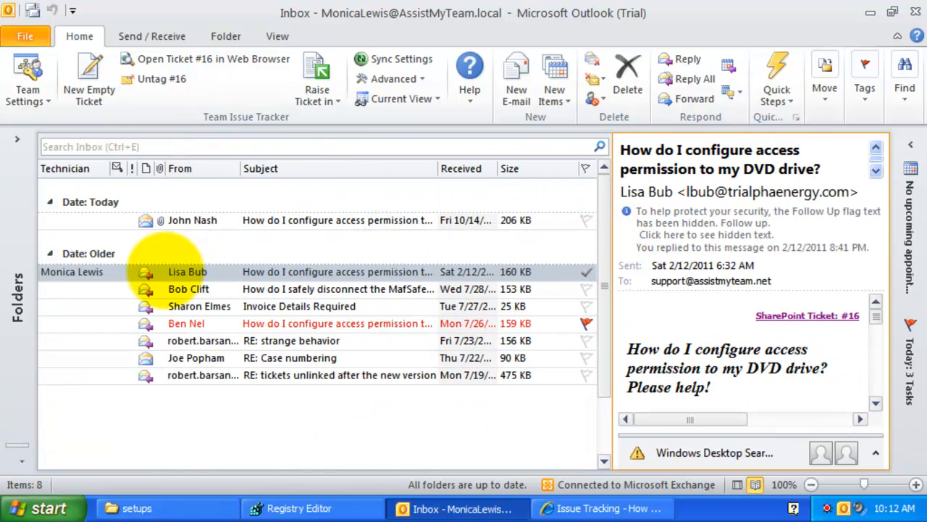
pyautogui.click(93, 271)
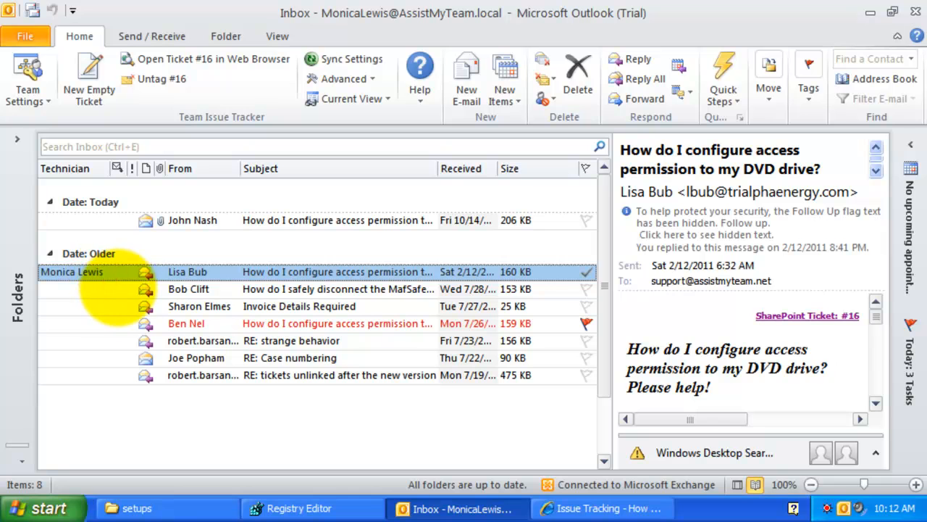
pyautogui.click(116, 288)
pyautogui.click(123, 272)
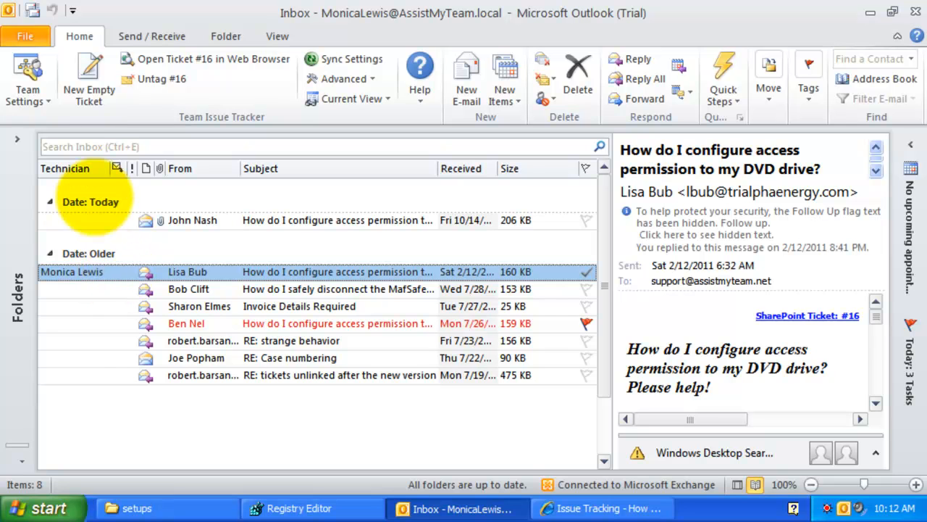
pyautogui.click(80, 273)
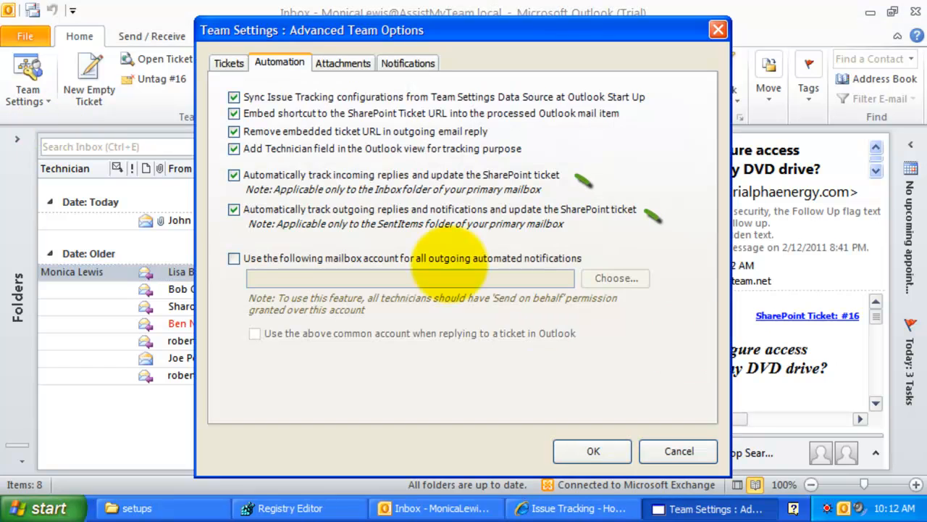
# Try switching off automatic tracking of incoming and outgoing replies for SharePoint tickets, and switch both options back on
pyautogui.click(332, 179)
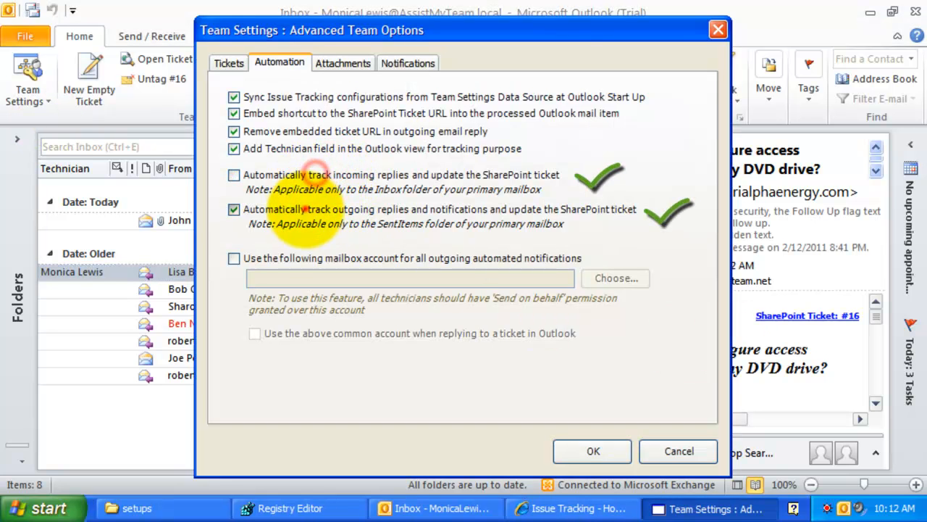
pyautogui.click(305, 209)
pyautogui.click(284, 210)
pyautogui.click(284, 174)
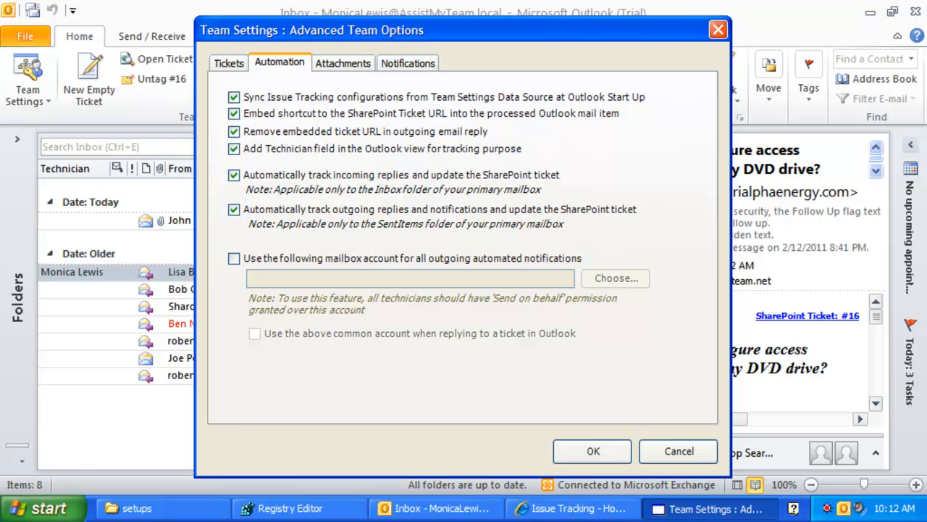
# Use the Support mailbox account for all outgoing automated notifications and when replying to a ticket in Outlook
pyautogui.click(315, 257)
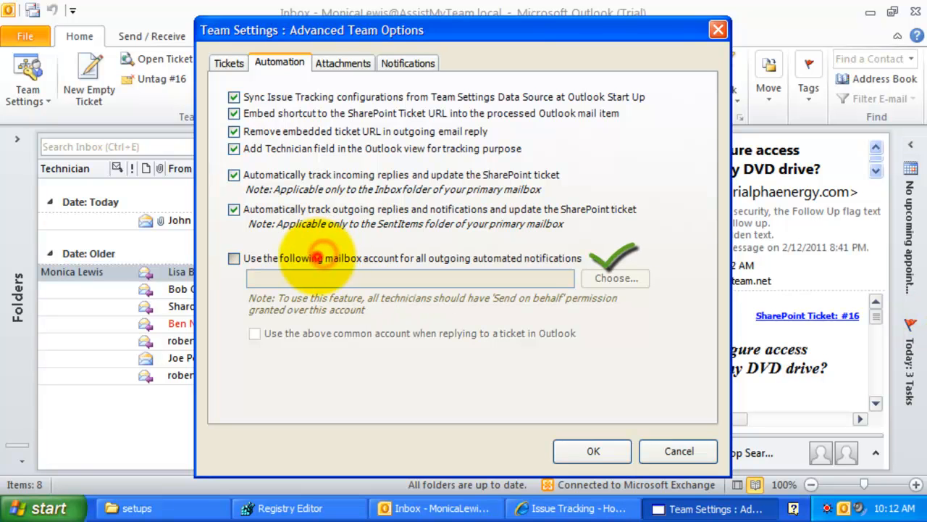
pyautogui.click(337, 282)
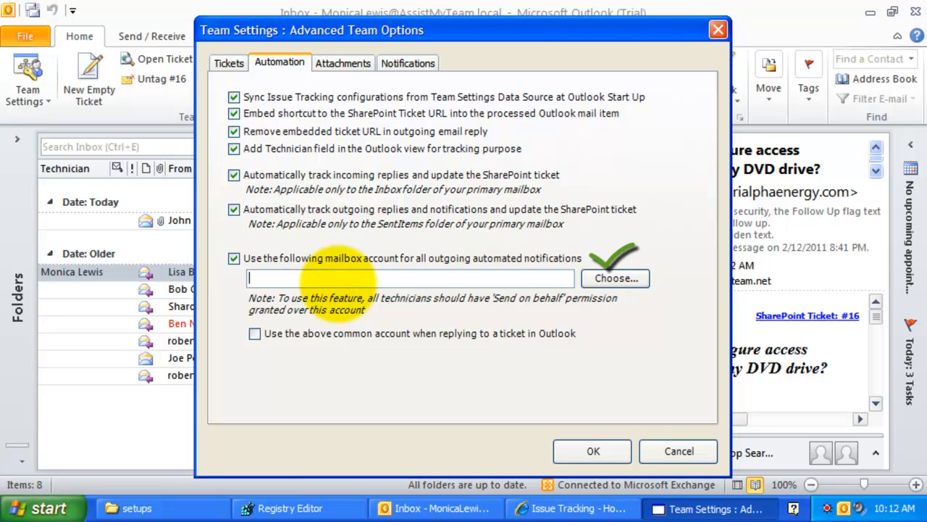
pyautogui.click(614, 278)
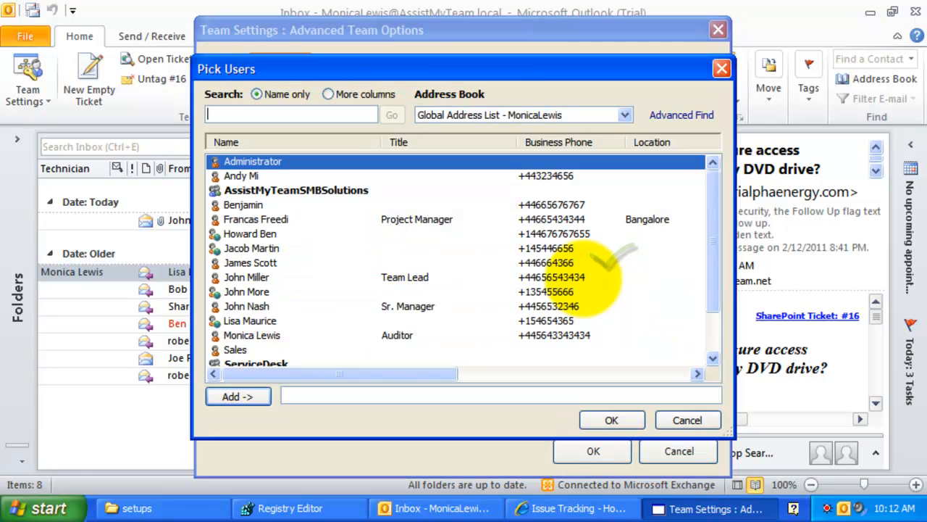
pyautogui.write('Support')
pyautogui.click(239, 397)
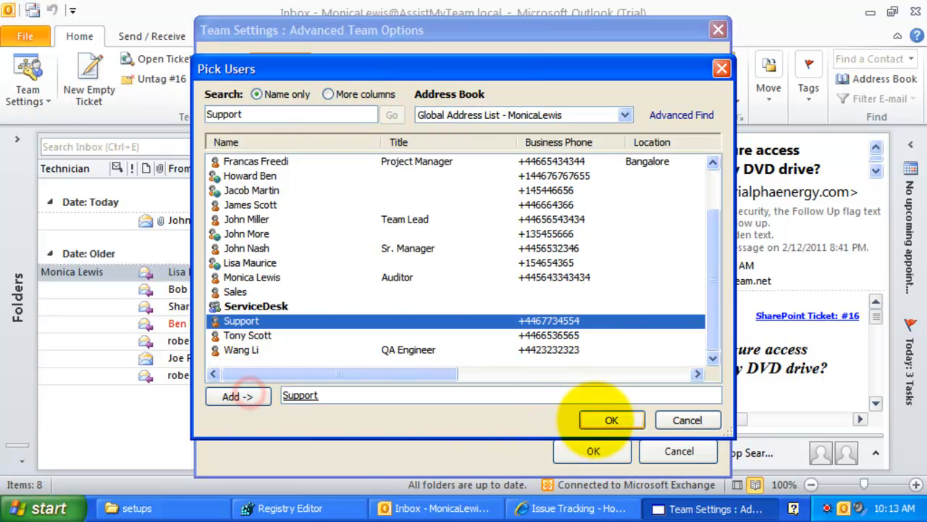
pyautogui.click(612, 421)
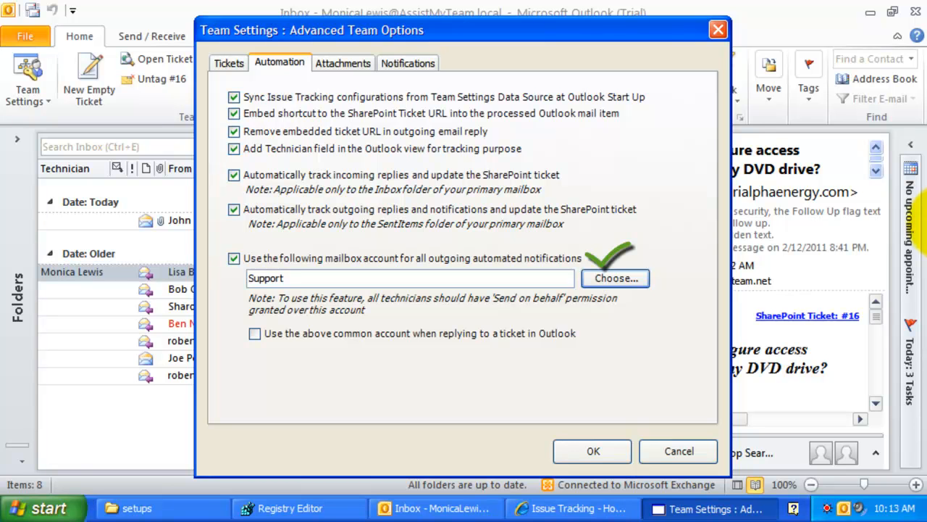
pyautogui.click(257, 335)
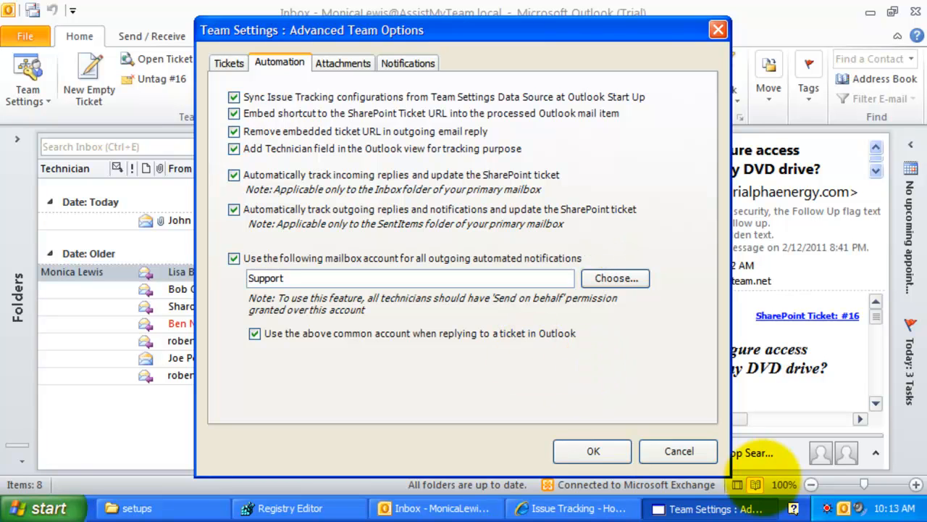
# Enable the caller confirmation for new tickets and the technician notifications for ticket assignments and new caller replies
pyautogui.click(418, 63)
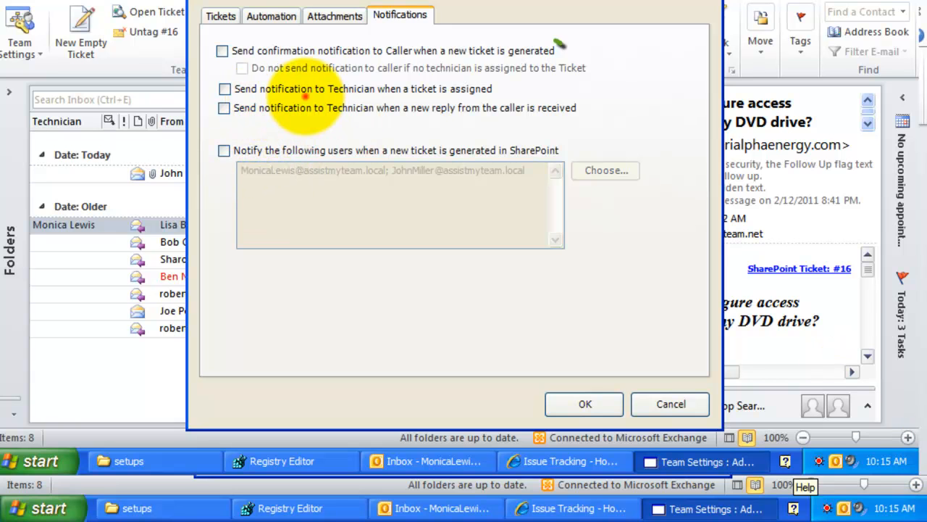
pyautogui.click(298, 50)
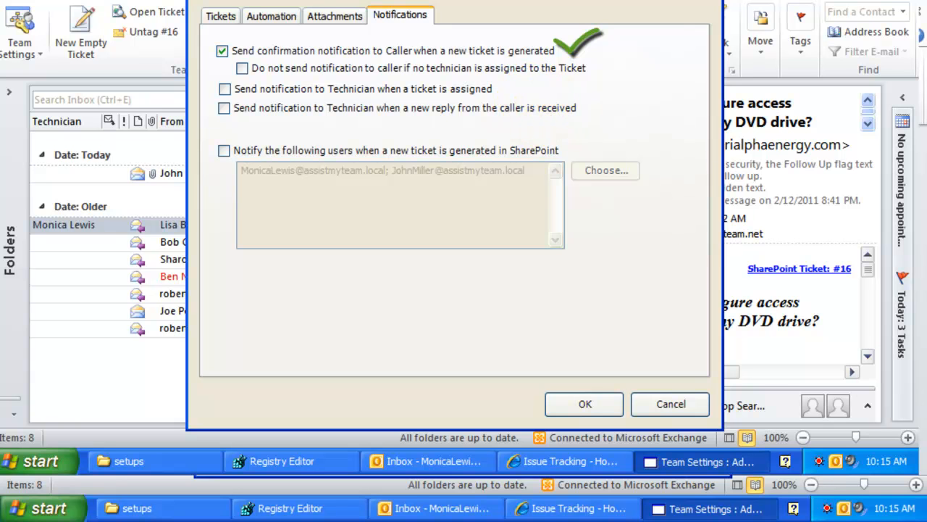
pyautogui.click(298, 88)
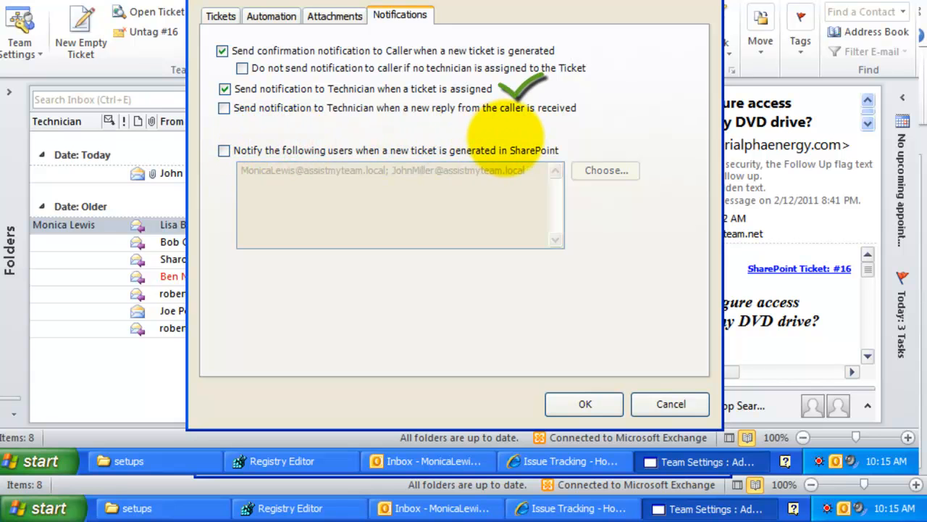
pyautogui.click(497, 90)
pyautogui.click(439, 90)
pyautogui.click(225, 88)
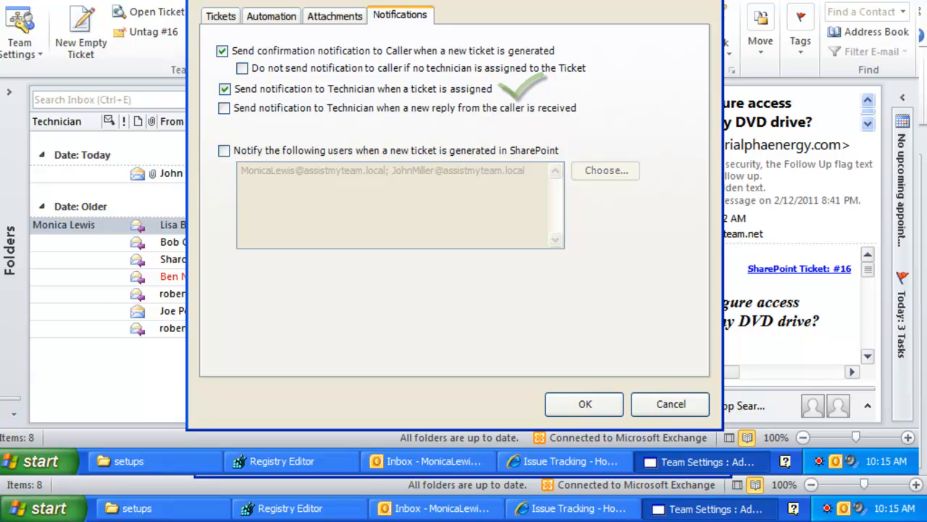
pyautogui.click(224, 107)
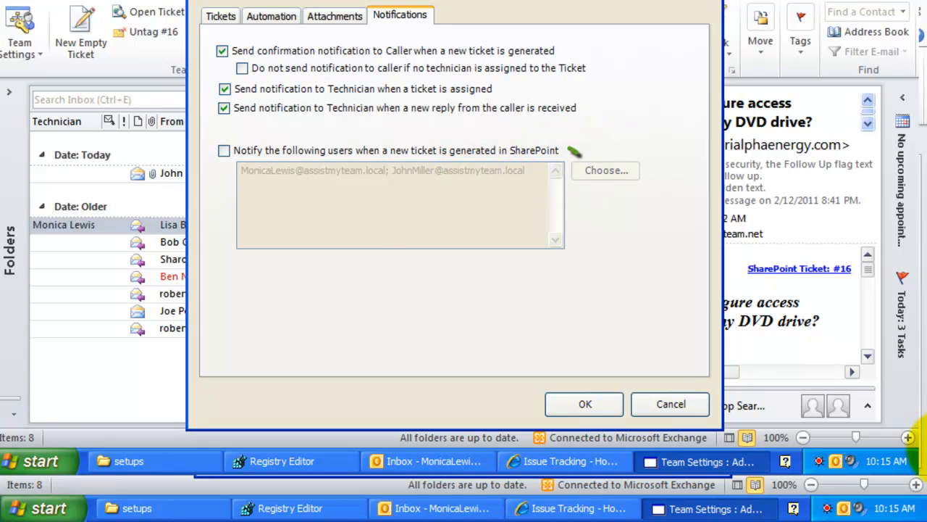
# Enable notifying specified users when a new SharePoint ticket is generated, and add another user from the address book to the recipients
pyautogui.click(321, 196)
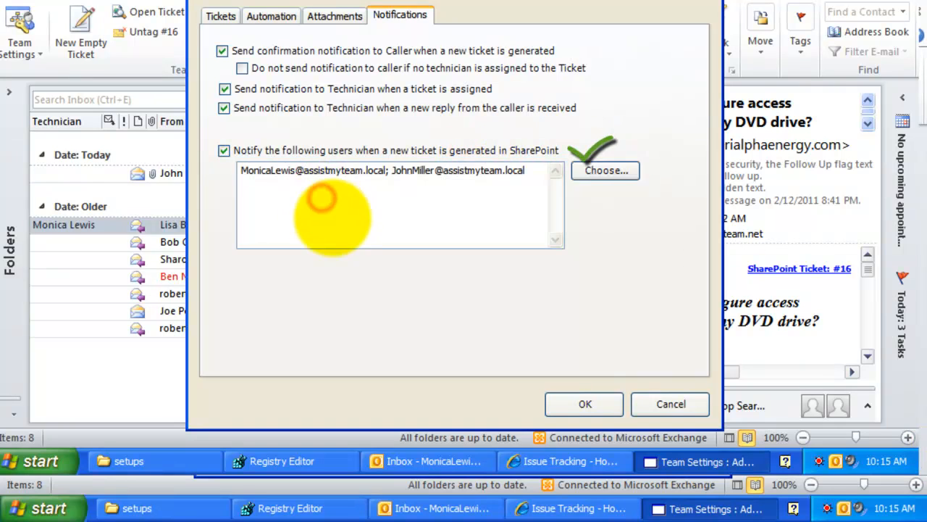
pyautogui.click(346, 234)
pyautogui.moveTo(543, 217); pyautogui.dragTo(246, 206)
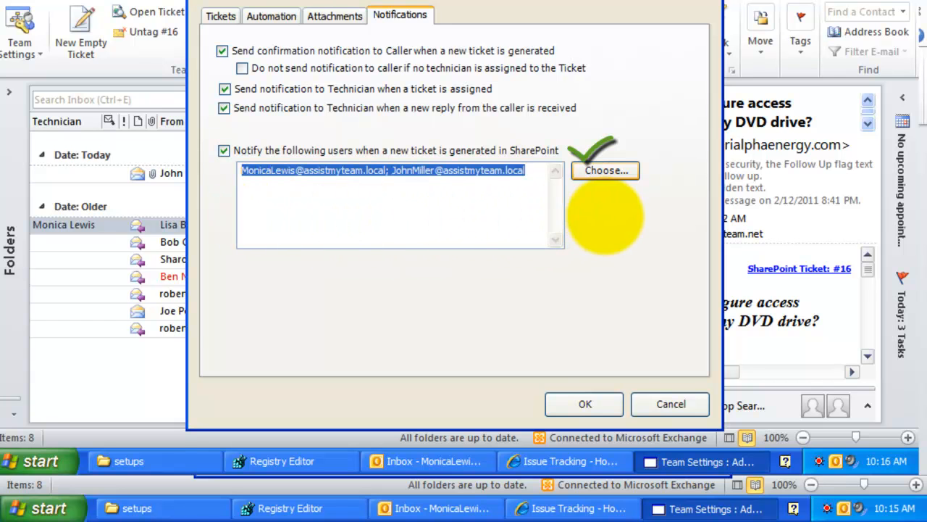
pyautogui.click(605, 172)
pyautogui.click(298, 202)
pyautogui.click(240, 350)
pyautogui.click(602, 373)
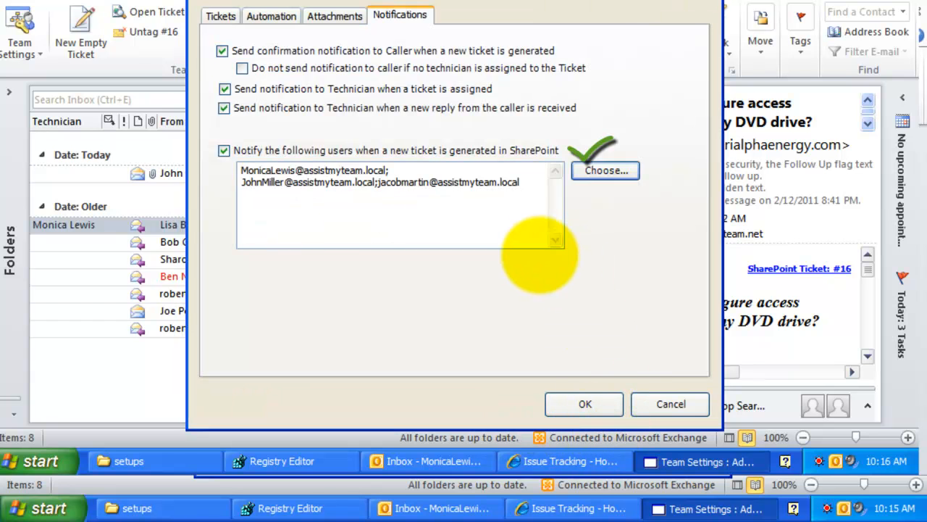
pyautogui.click(601, 252)
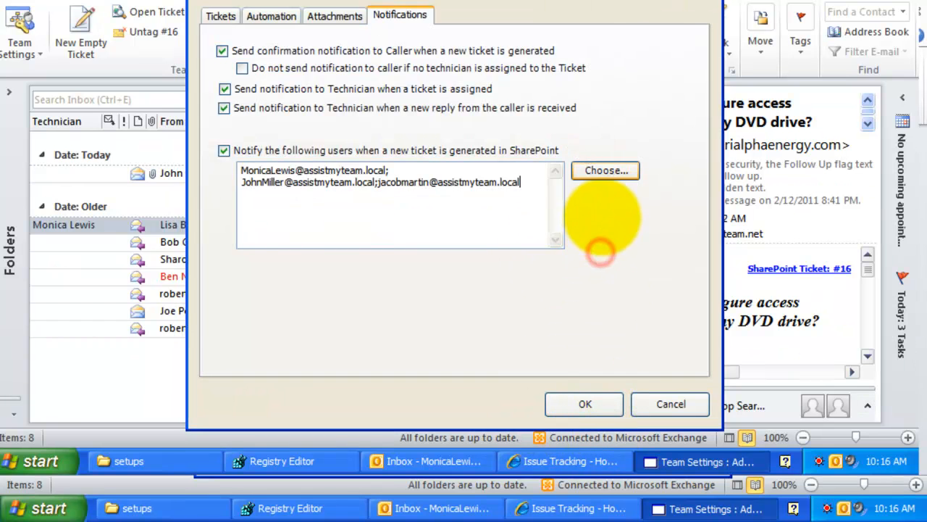
# Pick the Sales account from the address book as another new-ticket notification recipient, and close the Advanced Team Options
pyautogui.click(605, 170)
pyautogui.click(251, 201)
pyautogui.click(285, 259)
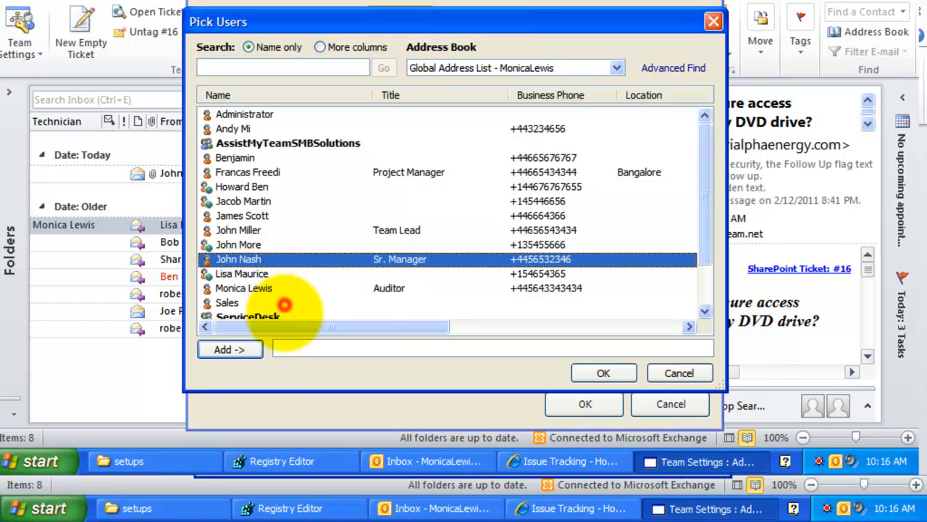
pyautogui.click(261, 246)
pyautogui.click(284, 303)
pyautogui.click(245, 348)
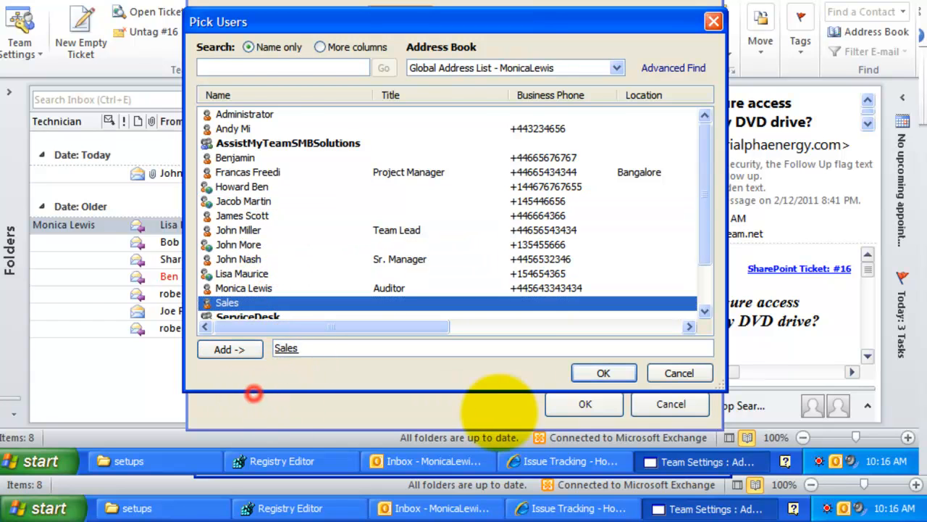
pyautogui.click(603, 372)
pyautogui.moveTo(593, 30); pyautogui.dragTo(604, 16)
pyautogui.click(737, 15)
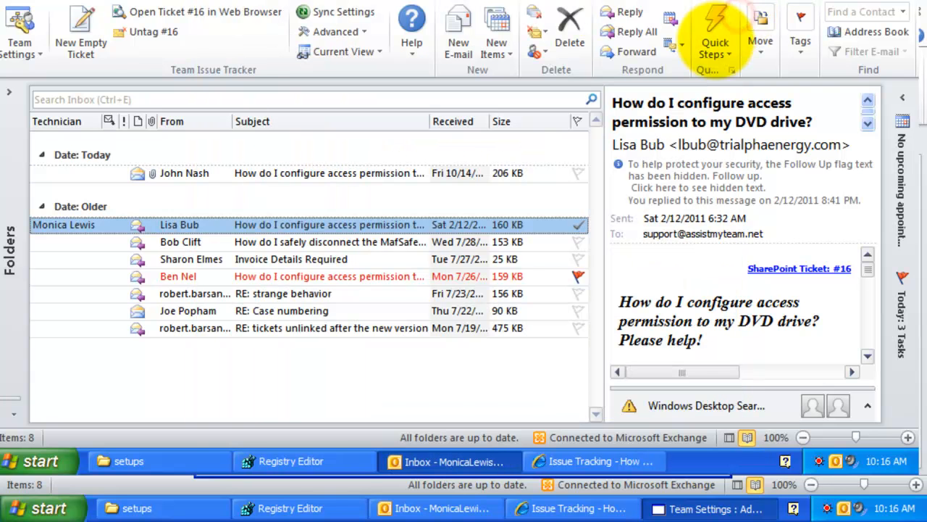
pyautogui.click(21, 35)
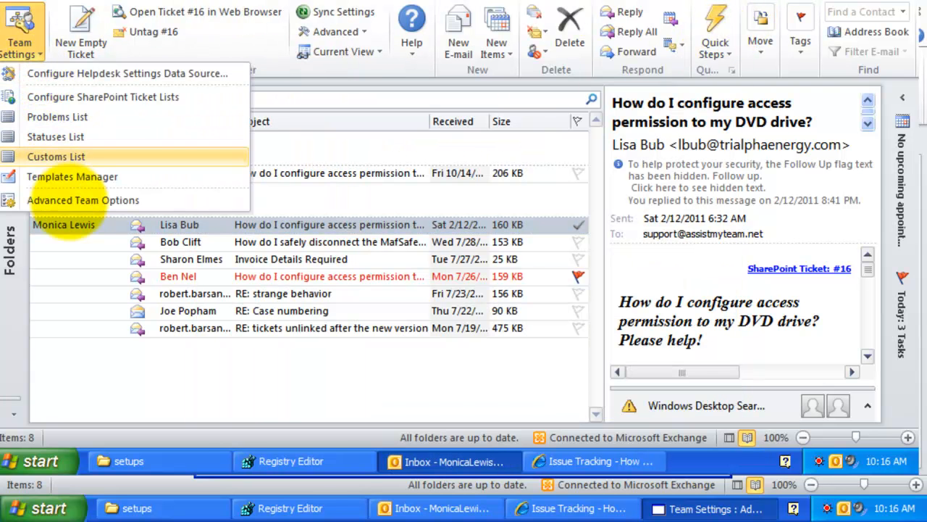
pyautogui.click(72, 177)
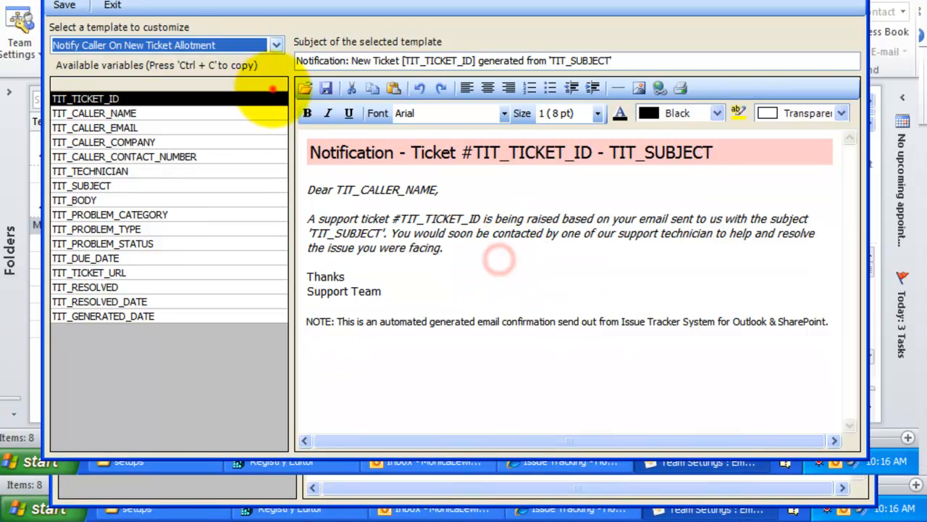
pyautogui.click(284, 92)
pyautogui.click(229, 120)
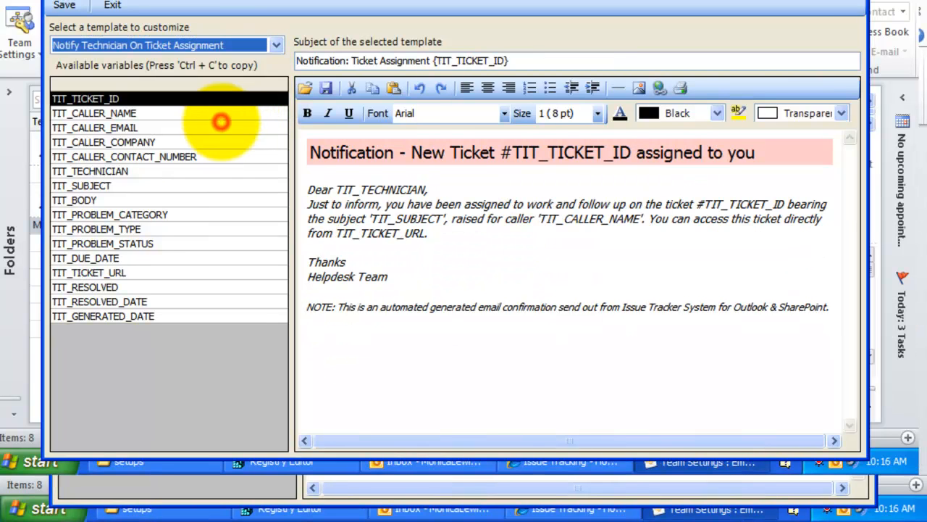
pyautogui.click(242, 45)
pyautogui.click(217, 83)
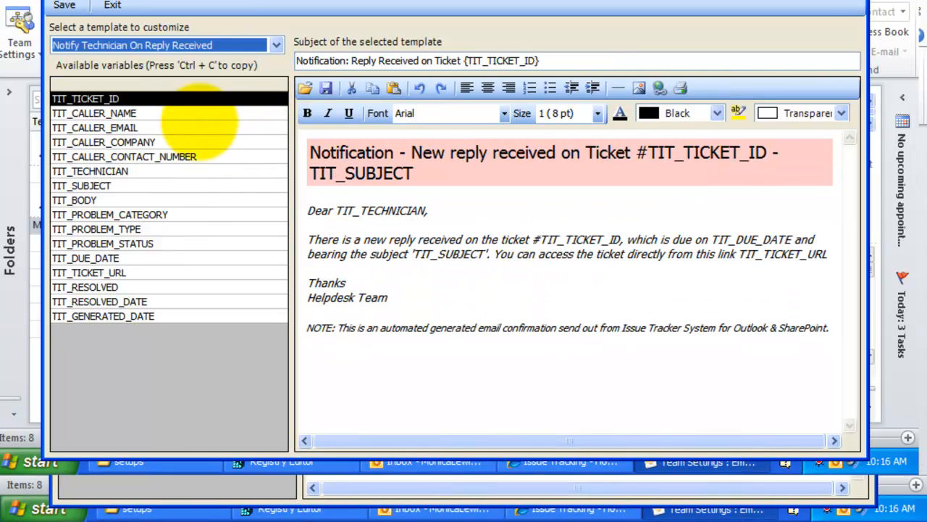
pyautogui.click(276, 45)
pyautogui.click(239, 95)
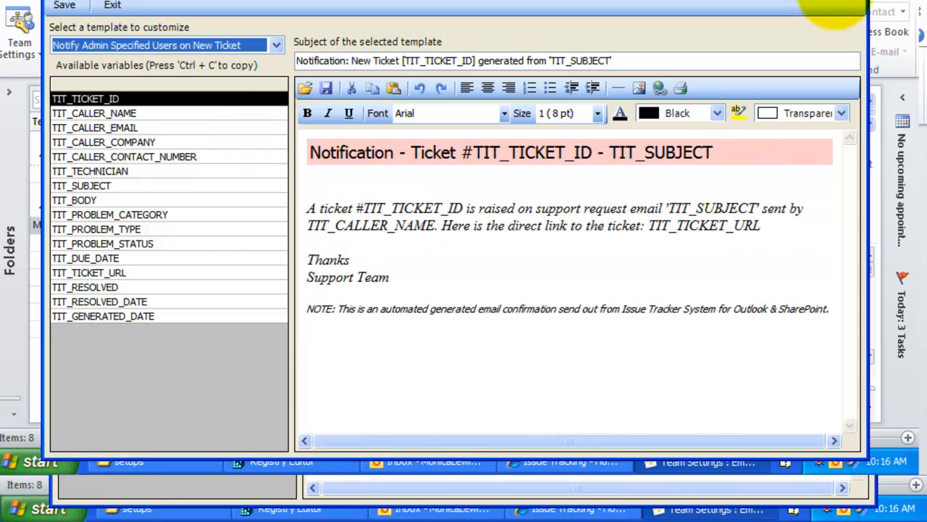
pyautogui.click(862, 13)
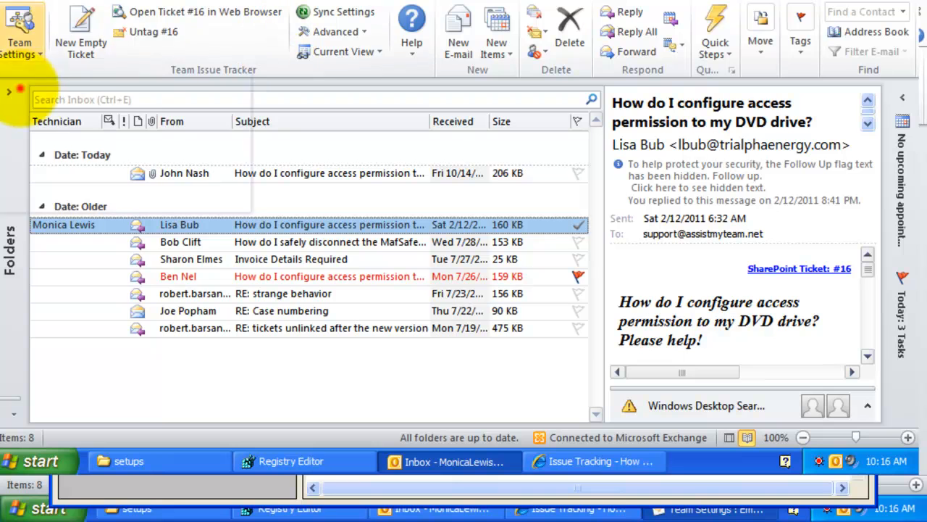
pyautogui.click(19, 45)
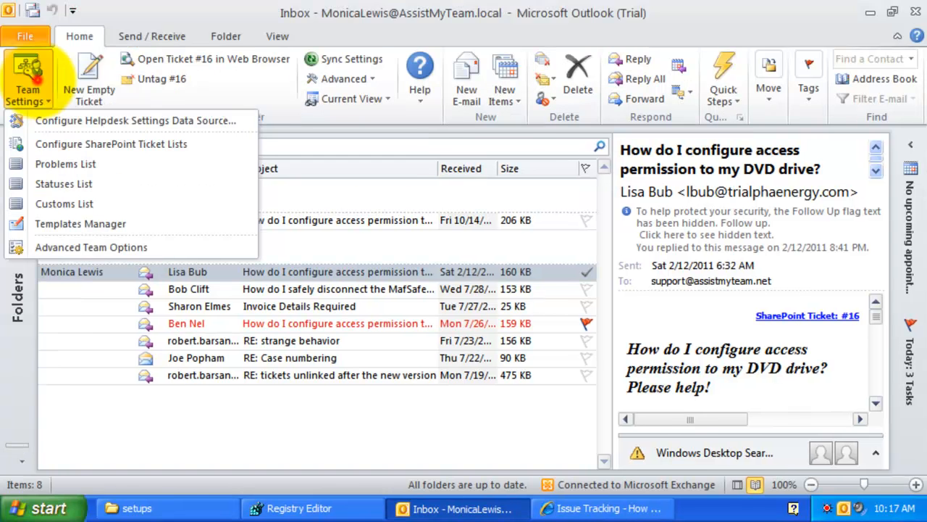
pyautogui.click(27, 35)
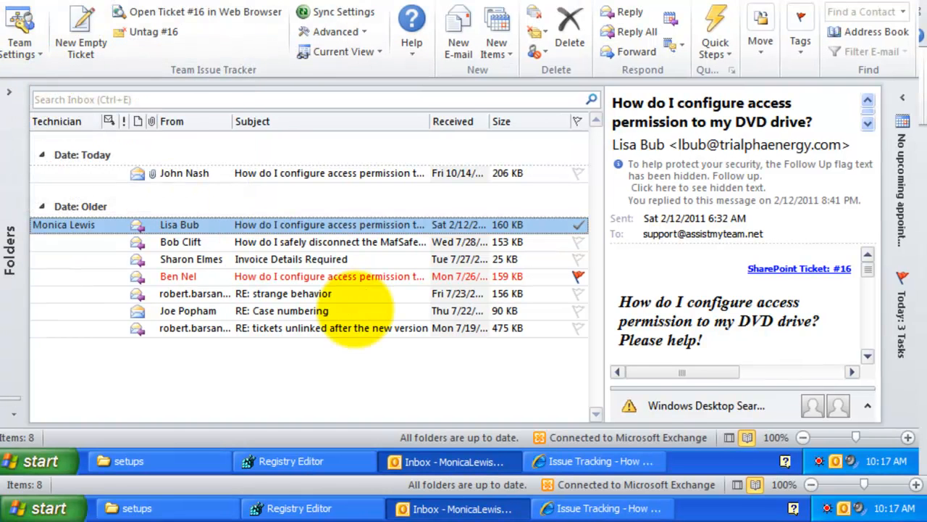